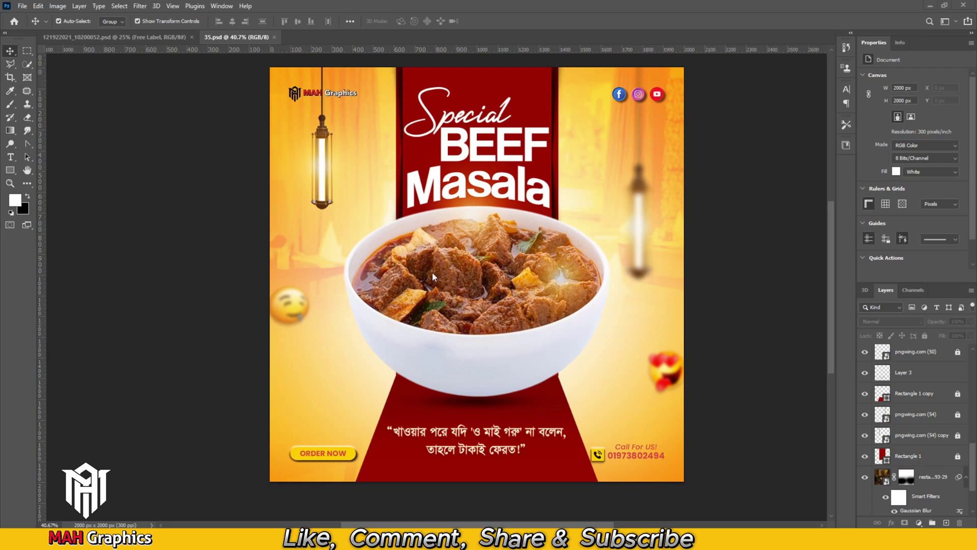
# Create a new 2000 x 2000 px document at 300 pixels/inch in RGB Color with a white background
pyautogui.click(22, 6)
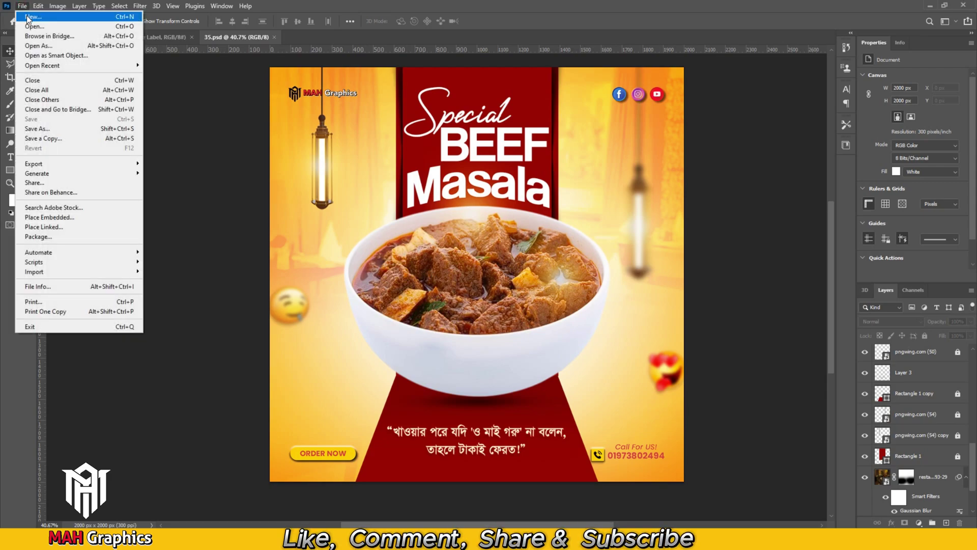
pyautogui.click(28, 17)
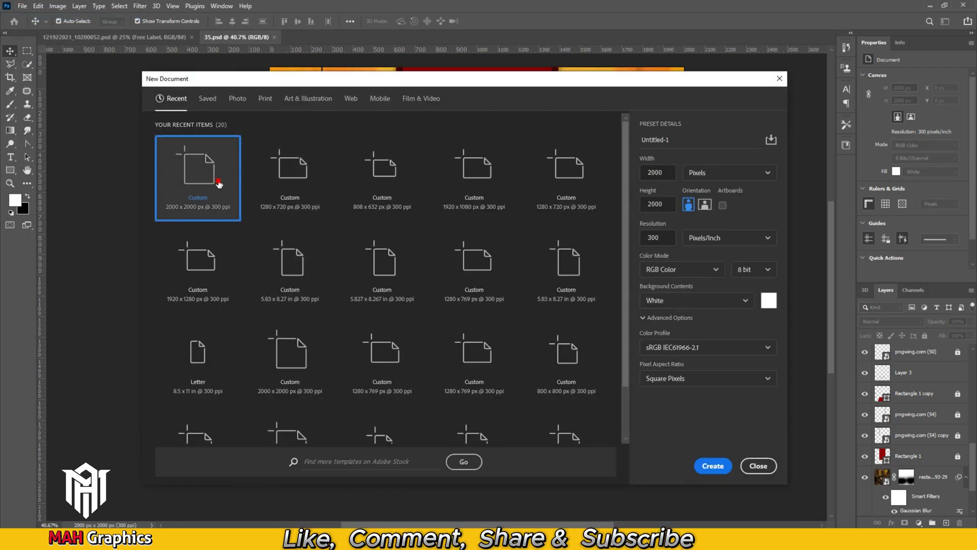
pyautogui.click(667, 173)
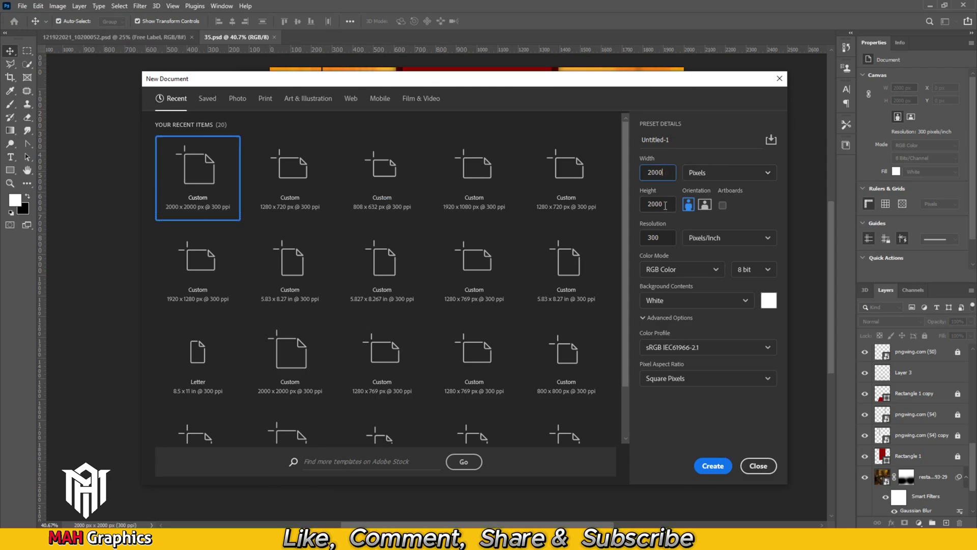
pyautogui.click(683, 269)
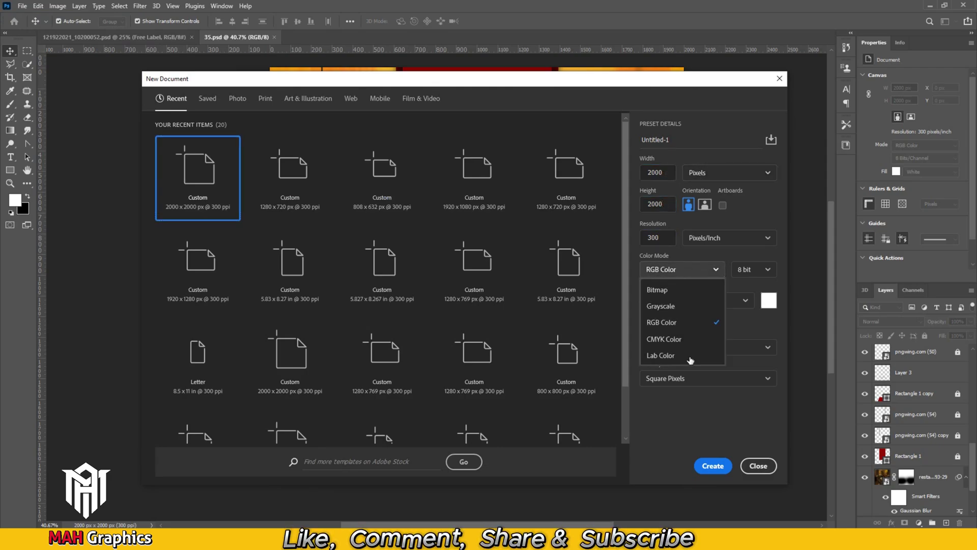
pyautogui.click(717, 466)
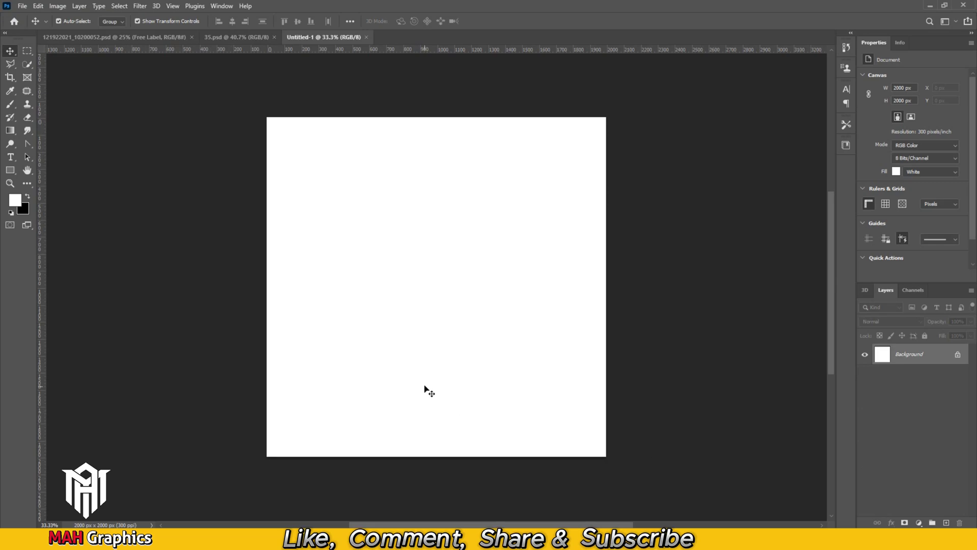
# Create a black 100 x 100 px square in the canvas's top-left corner and place a copy in the bottom-right corner
pyautogui.scroll(1, 425, 388)
pyautogui.moveTo(412, 397); pyautogui.dragTo(461, 384)
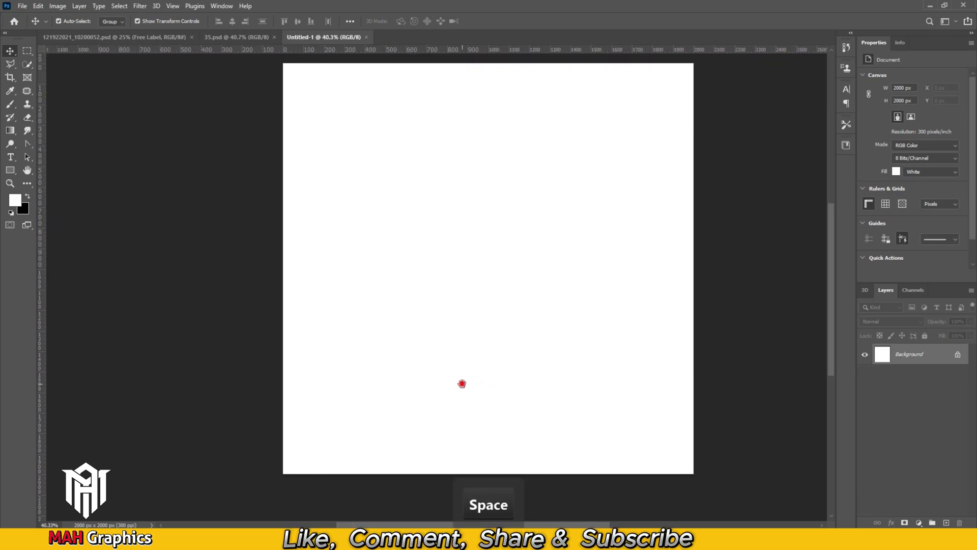
pyautogui.click(28, 198)
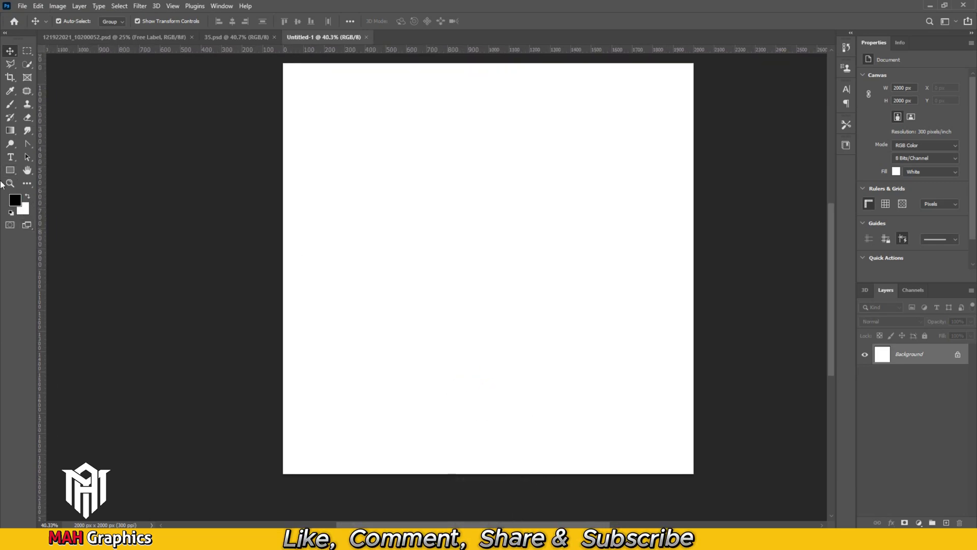
pyautogui.click(10, 171)
pyautogui.click(450, 124)
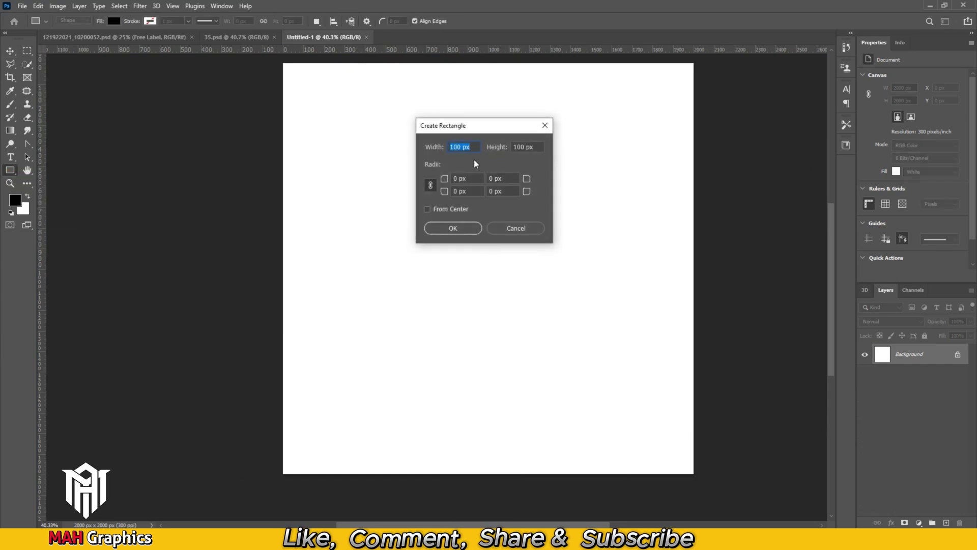
pyautogui.click(452, 228)
pyautogui.press('v')
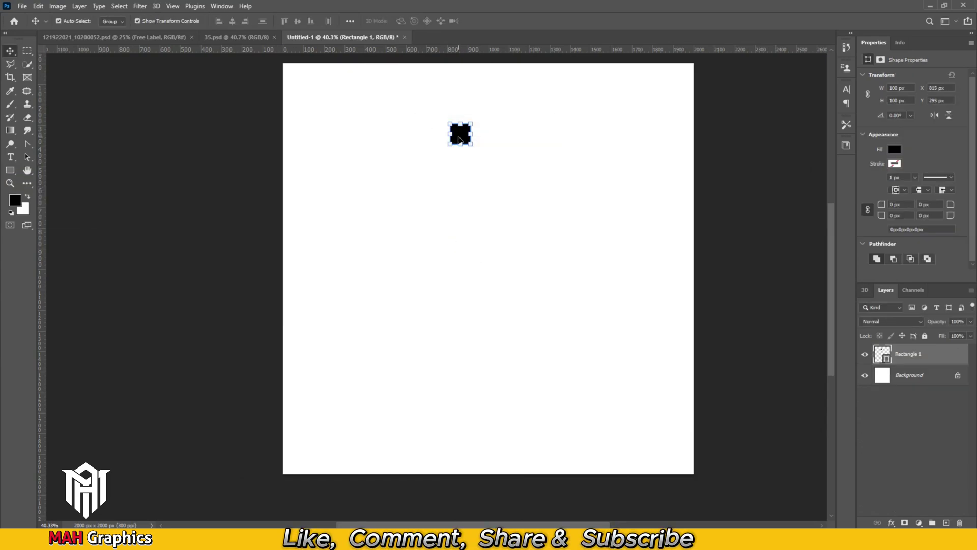
pyautogui.moveTo(460, 134); pyautogui.dragTo(687, 465)
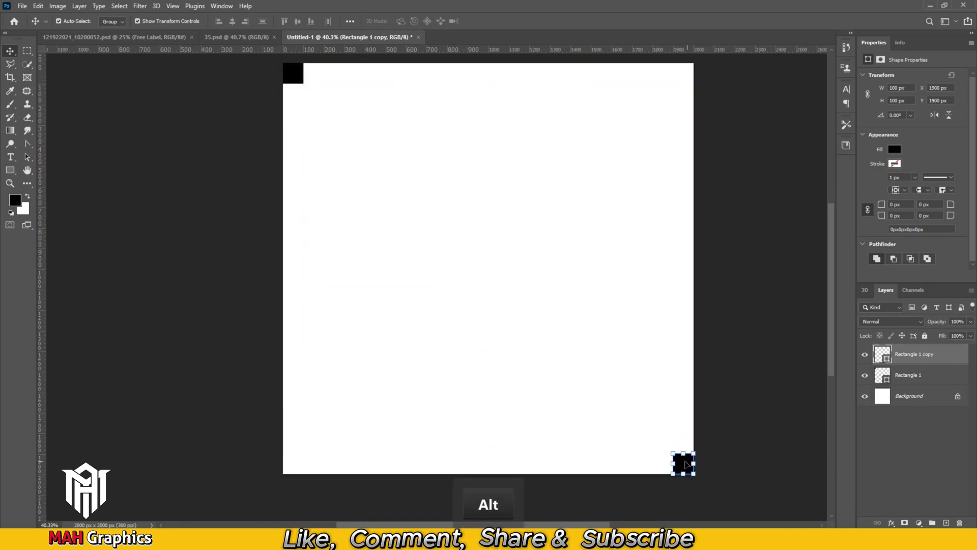
# Add horizontal and vertical margin guides along the inner edges of both corner squares, and delete the two squares
pyautogui.click(307, 79)
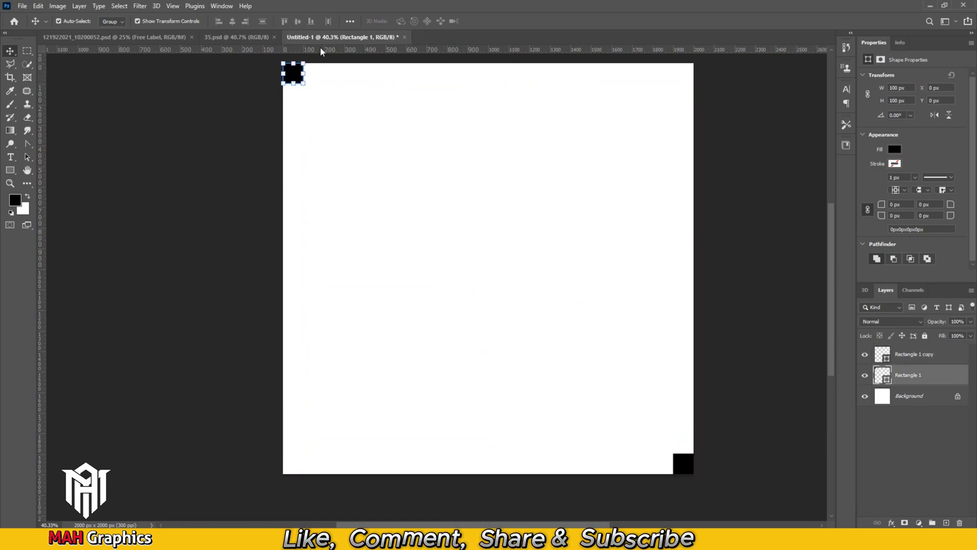
pyautogui.moveTo(321, 51); pyautogui.dragTo(322, 82)
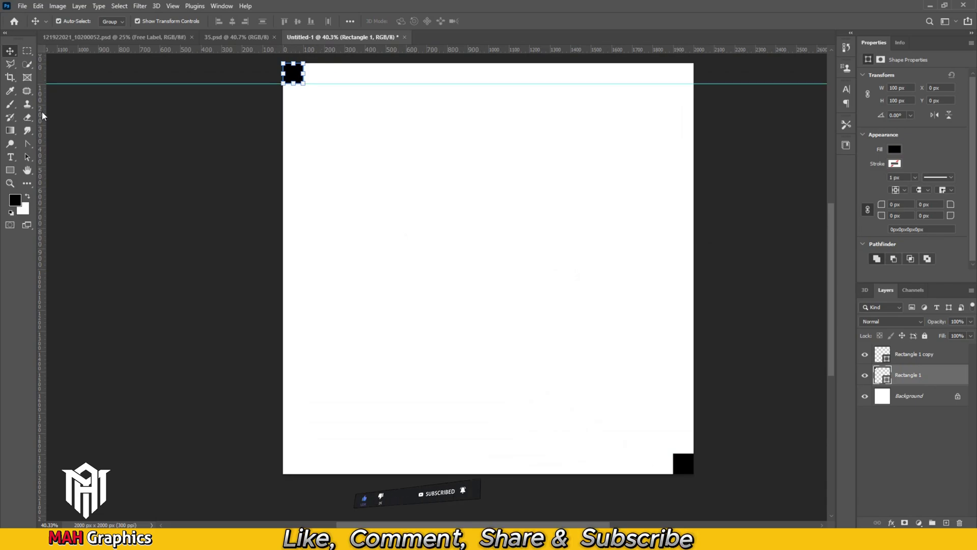
pyautogui.moveTo(42, 116); pyautogui.dragTo(304, 72)
pyautogui.click(685, 464)
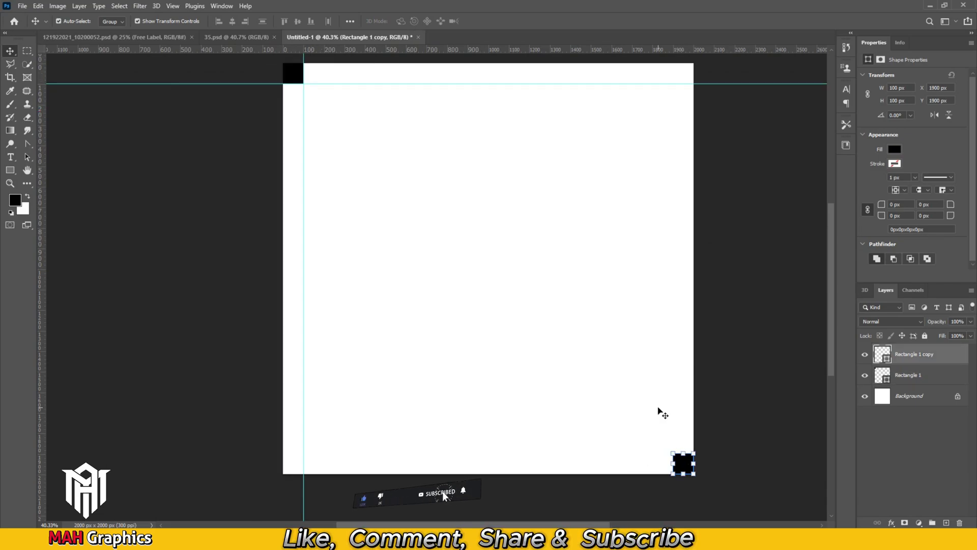
pyautogui.moveTo(663, 57); pyautogui.dragTo(678, 452)
pyautogui.moveTo(48, 370); pyautogui.dragTo(677, 435)
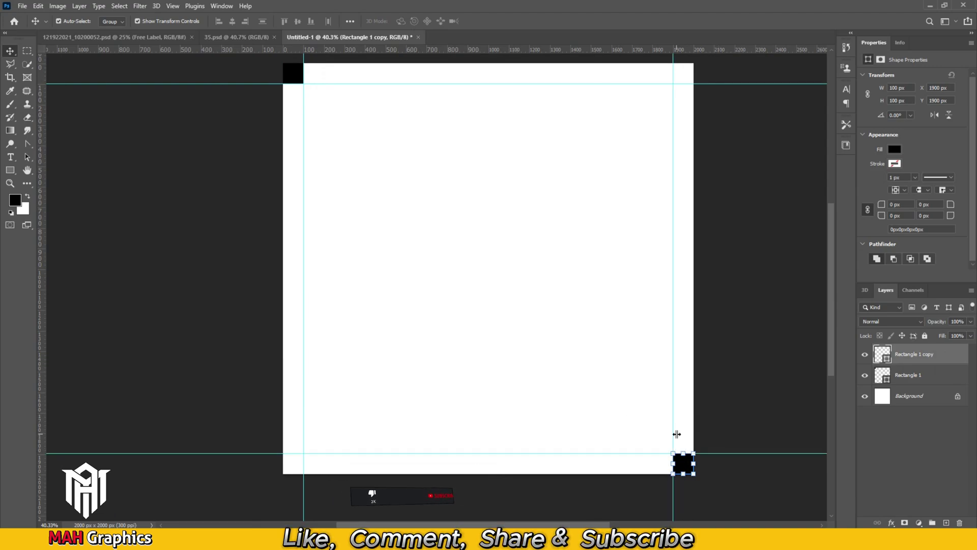
pyautogui.press('Delete')
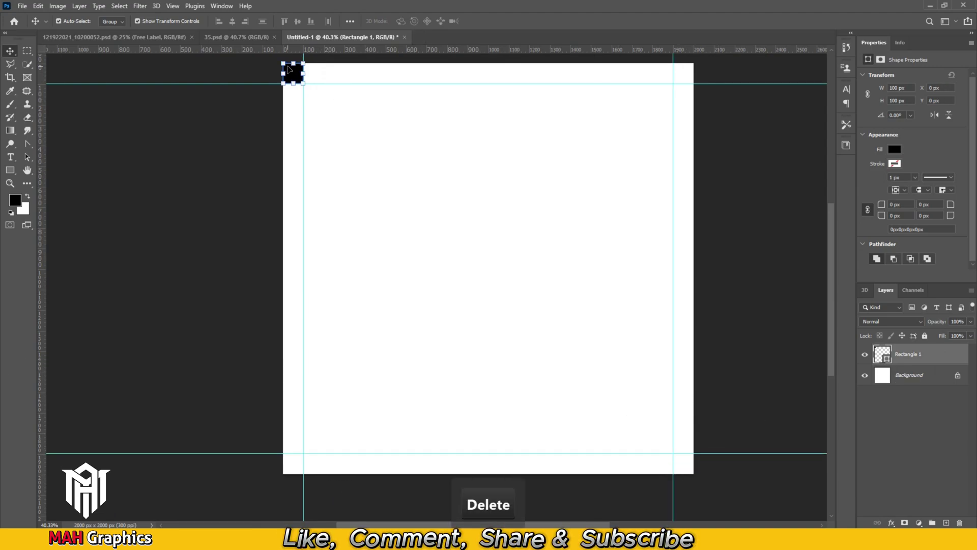
pyautogui.press('Delete')
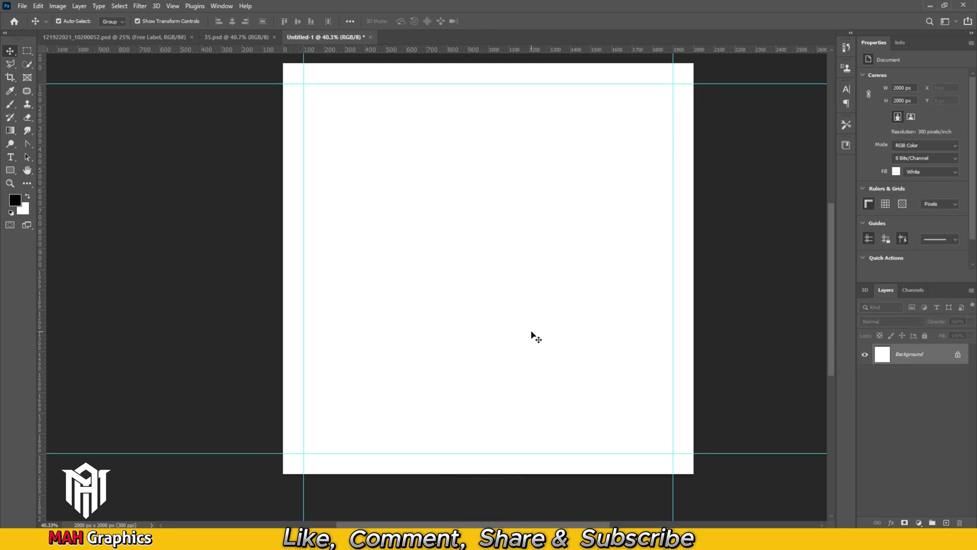
# Add a Solid Color fill layer with the colour ffd202 above the background
pyautogui.click(920, 523)
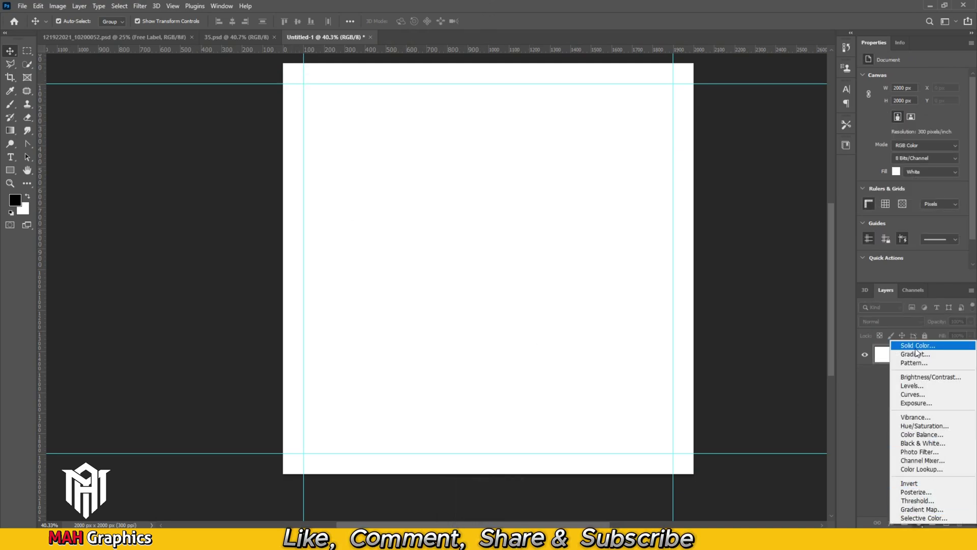
pyautogui.click(920, 342)
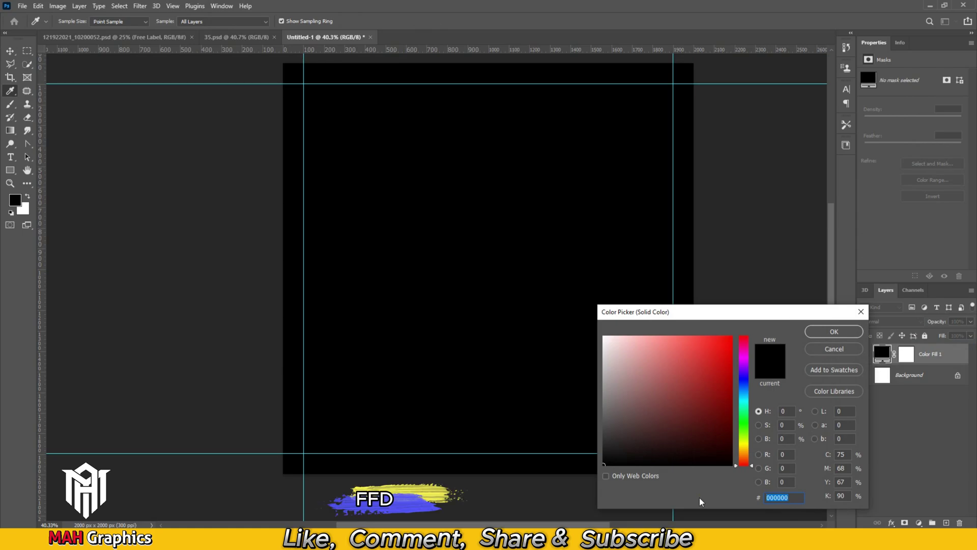
pyautogui.write('ffd202')
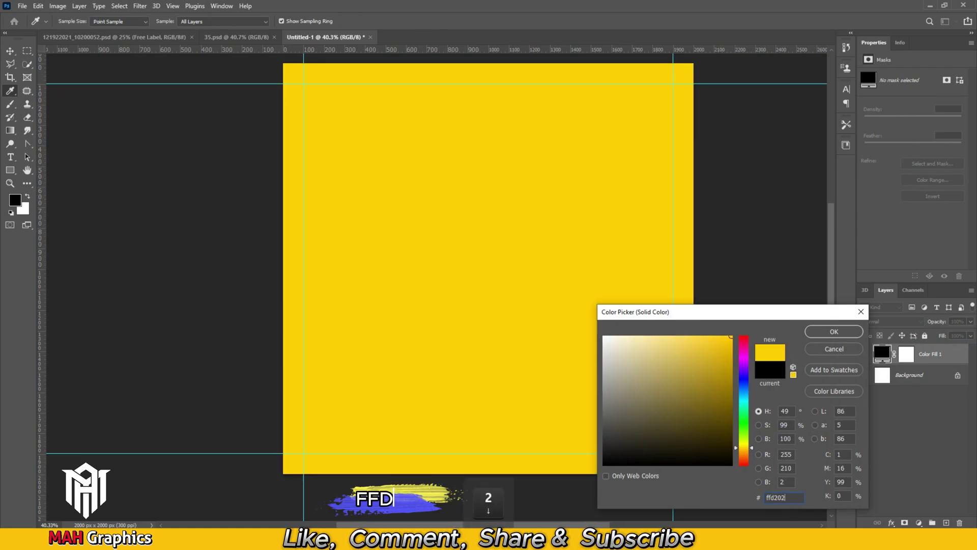
pyautogui.press('Return')
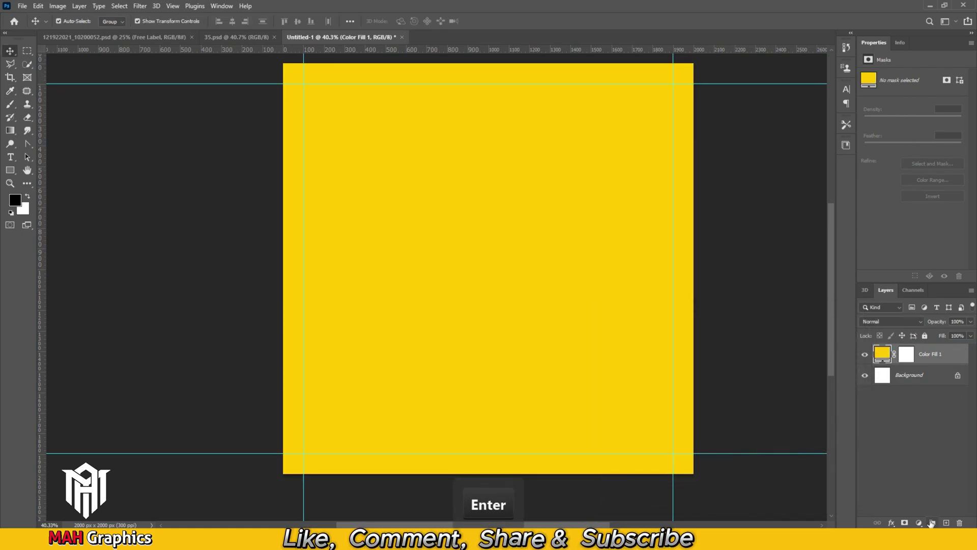
# Paint a white glow at the canvas centre on a new layer with two dabs of a very large soft brush
pyautogui.click(946, 523)
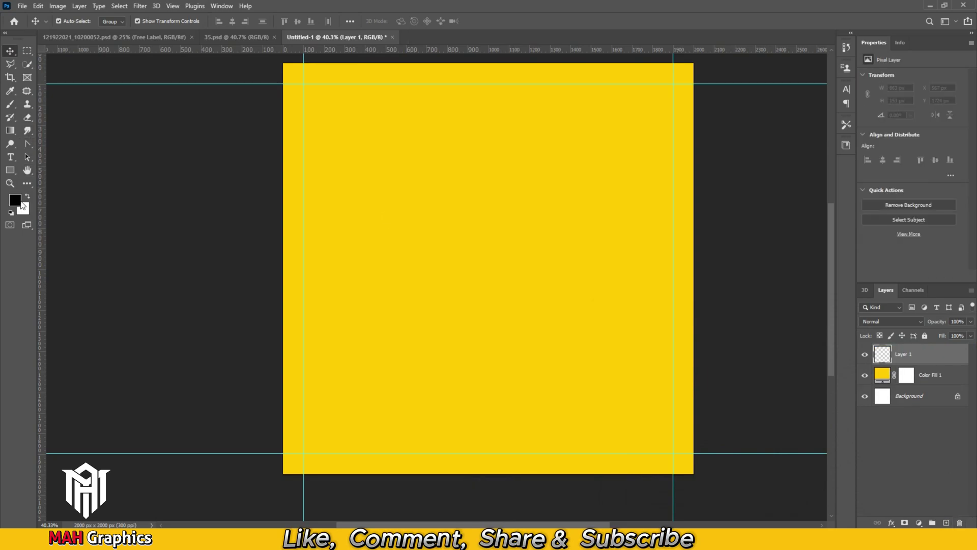
pyautogui.rightClick(10, 106)
pyautogui.click(54, 103)
pyautogui.click(233, 21)
pyautogui.press(']')
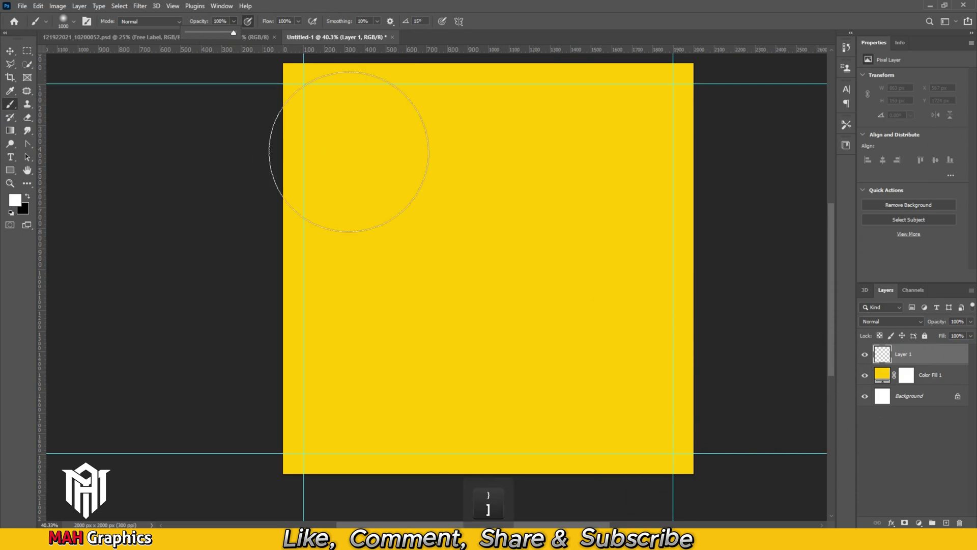
pyautogui.press(']')
pyautogui.press(']')
pyautogui.press(']')
pyautogui.press(']')
pyautogui.press(']')
pyautogui.press(']')
pyautogui.press(']')
pyautogui.press(']')
pyautogui.press(']')
pyautogui.press(']')
pyautogui.press(']')
pyautogui.press(']')
pyautogui.press(']')
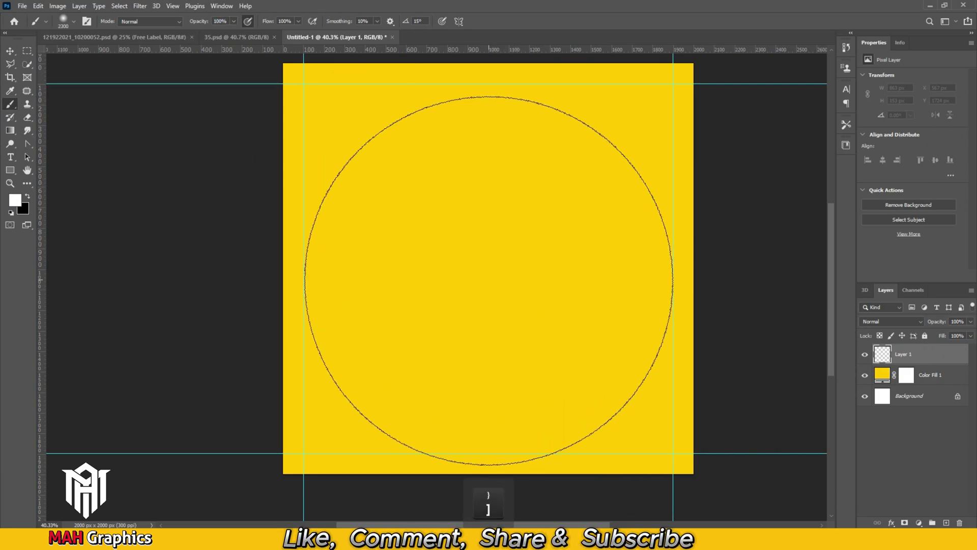
pyautogui.press(']')
pyautogui.press('[')
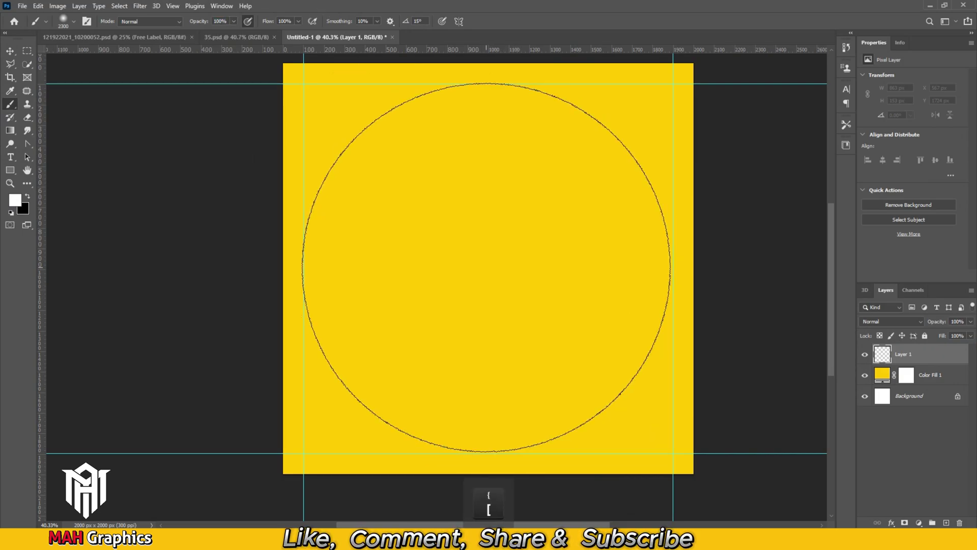
pyautogui.click(487, 269)
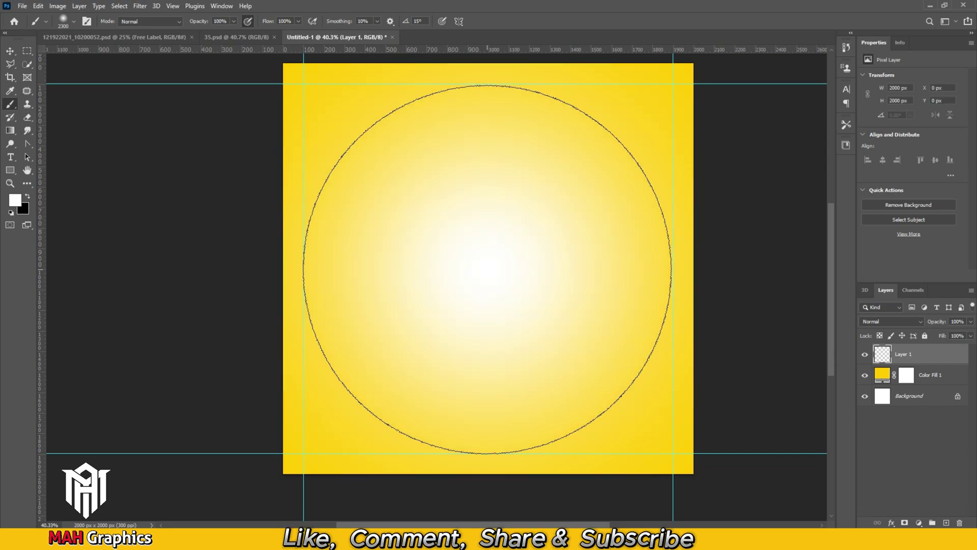
pyautogui.click(487, 268)
pyautogui.click(10, 51)
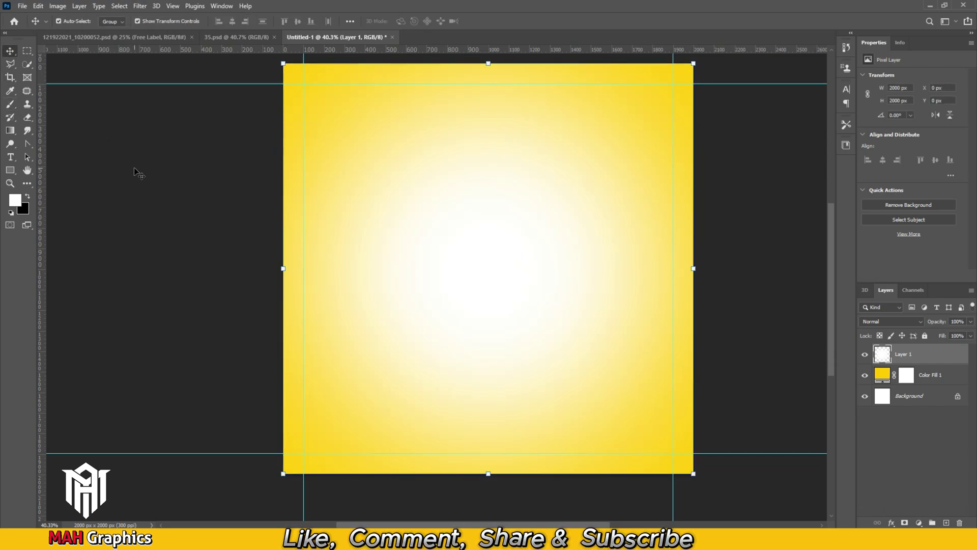
pyautogui.click(138, 172)
# Create a rectangle shape 783 px wide and 1540 px high on the canvas
pyautogui.press('u')
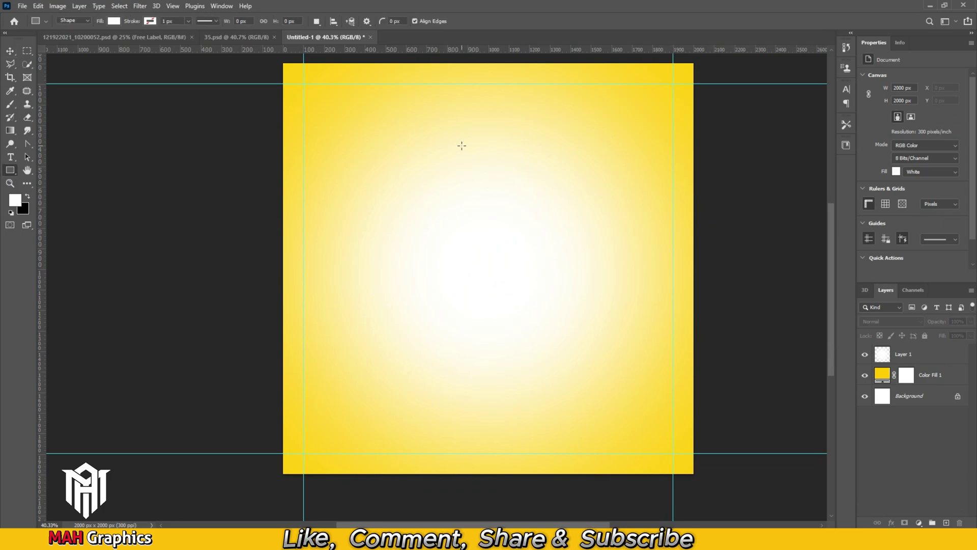
pyautogui.click(467, 147)
pyautogui.write('78')
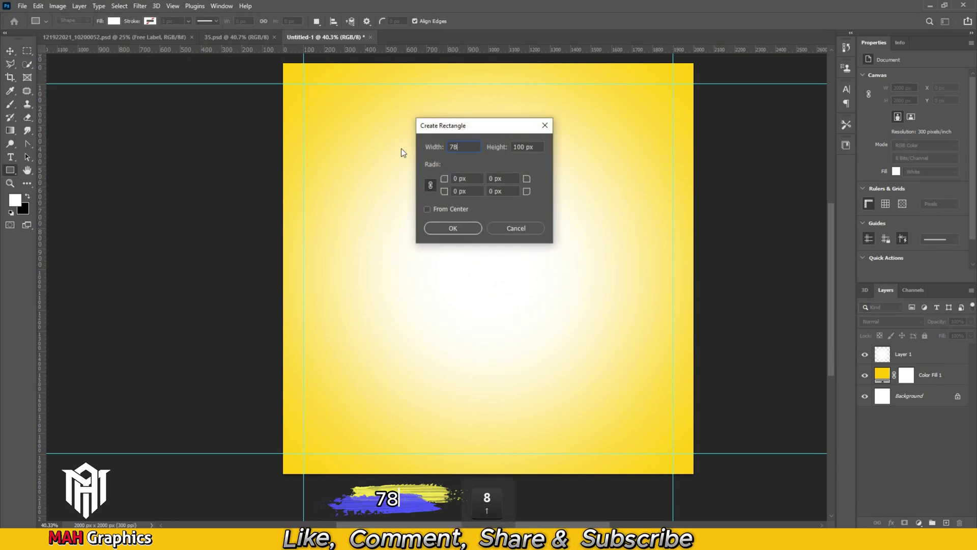
pyautogui.write('3')
pyautogui.press('Tab')
pyautogui.write('1')
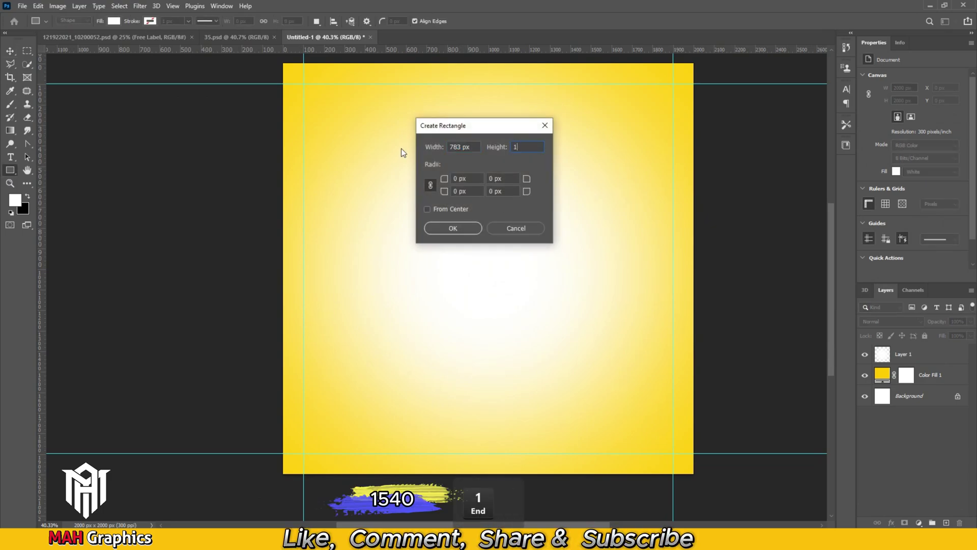
pyautogui.write('540')
pyautogui.press('Return')
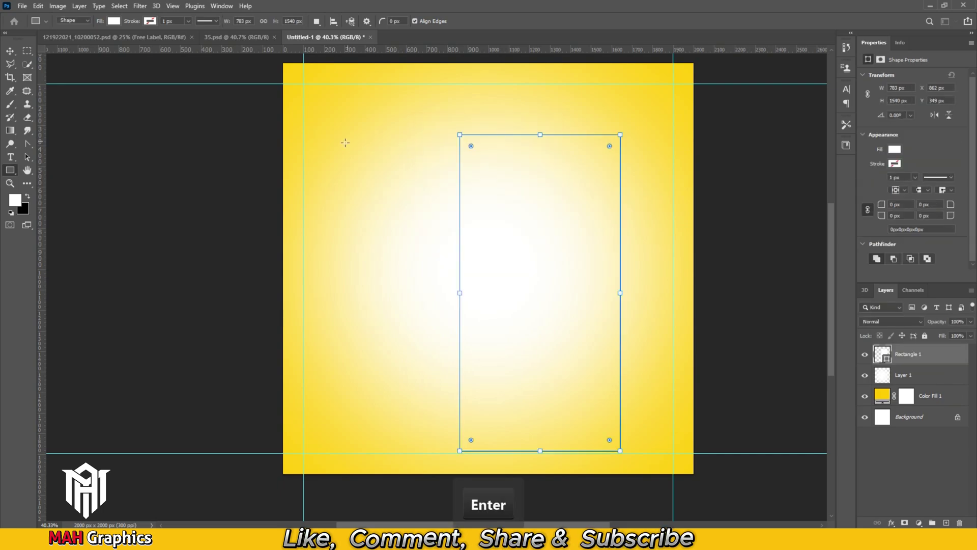
pyautogui.press('v')
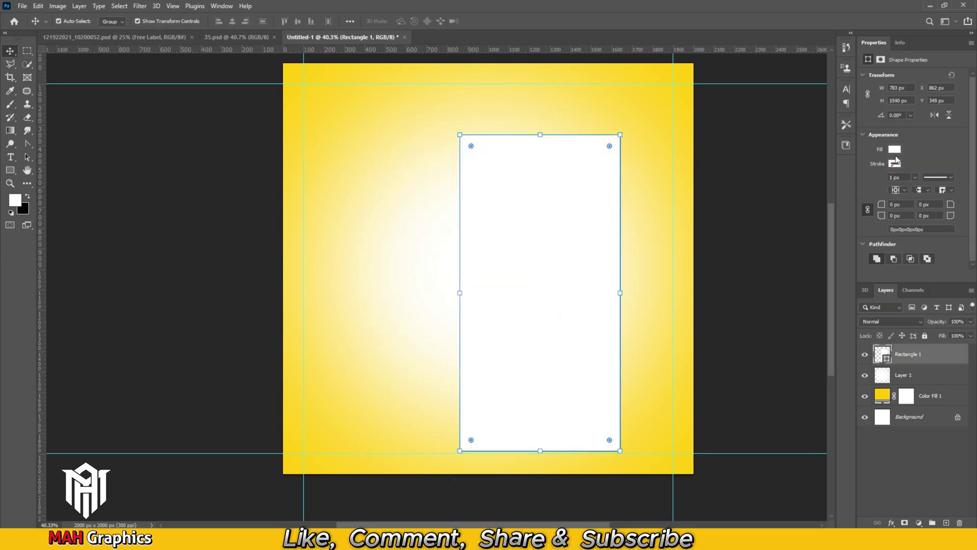
# Set the tall rectangle's fill to the dark red 920202
pyautogui.click(895, 149)
pyautogui.click(964, 169)
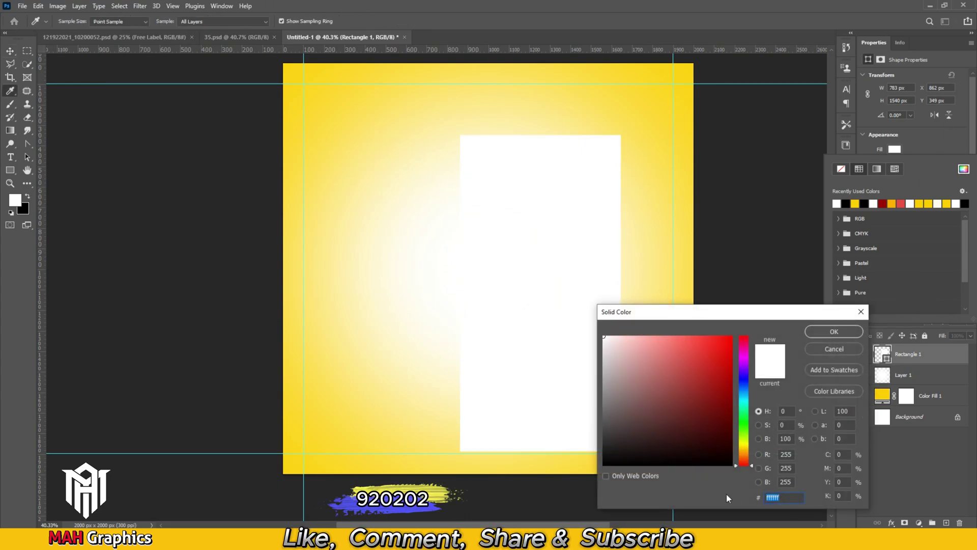
pyautogui.write('922021_102')
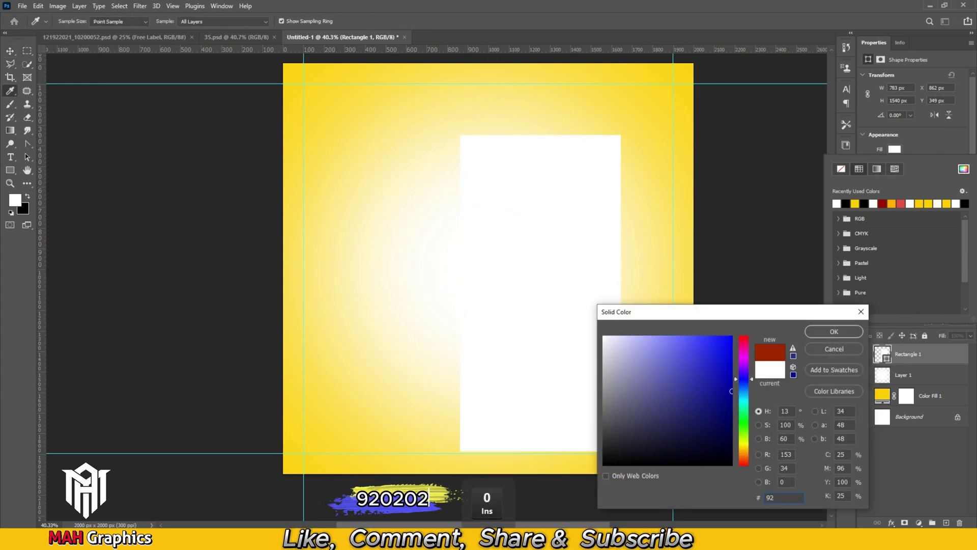
pyautogui.press('Return')
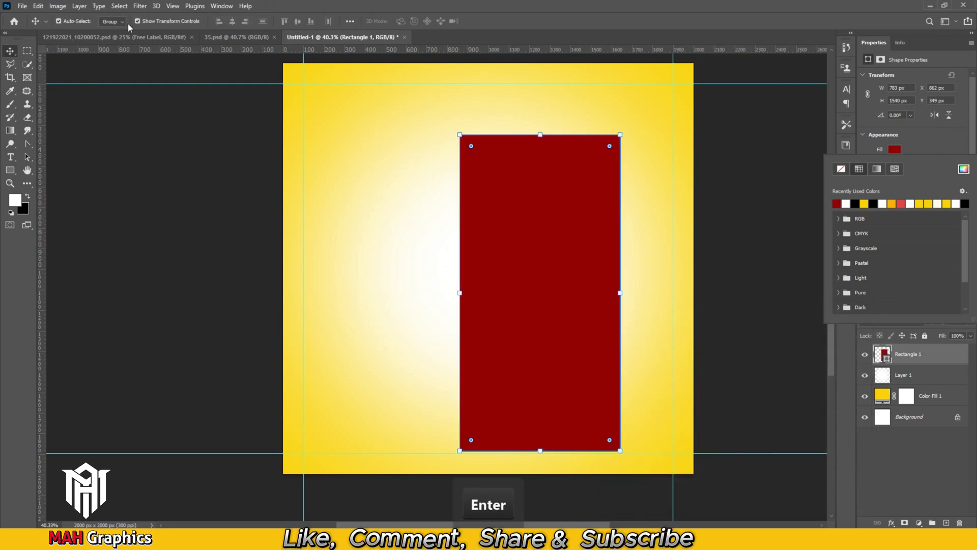
pyautogui.click(8, 53)
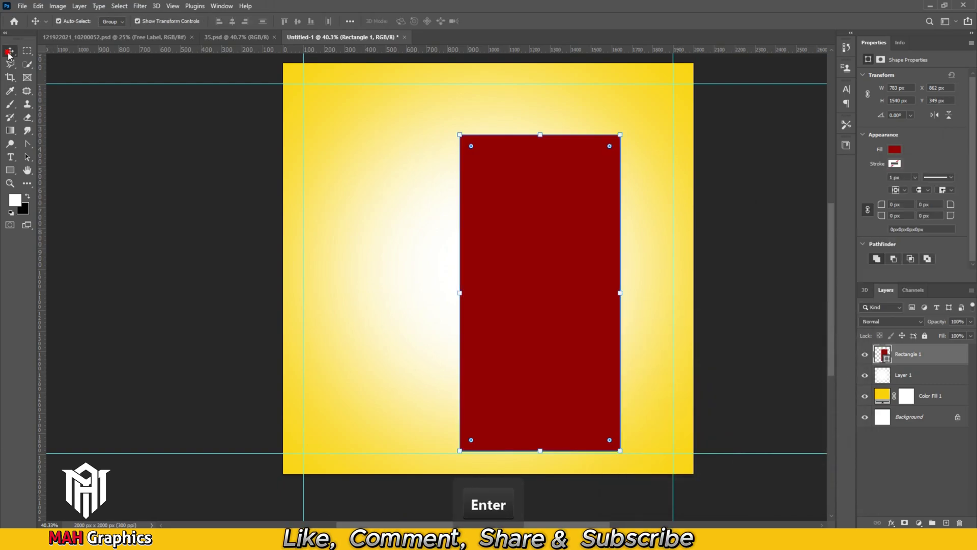
# Align the dark red rectangle to the canvas's top edge and centre it horizontally
pyautogui.click(349, 21)
pyautogui.click(379, 114)
pyautogui.click(379, 130)
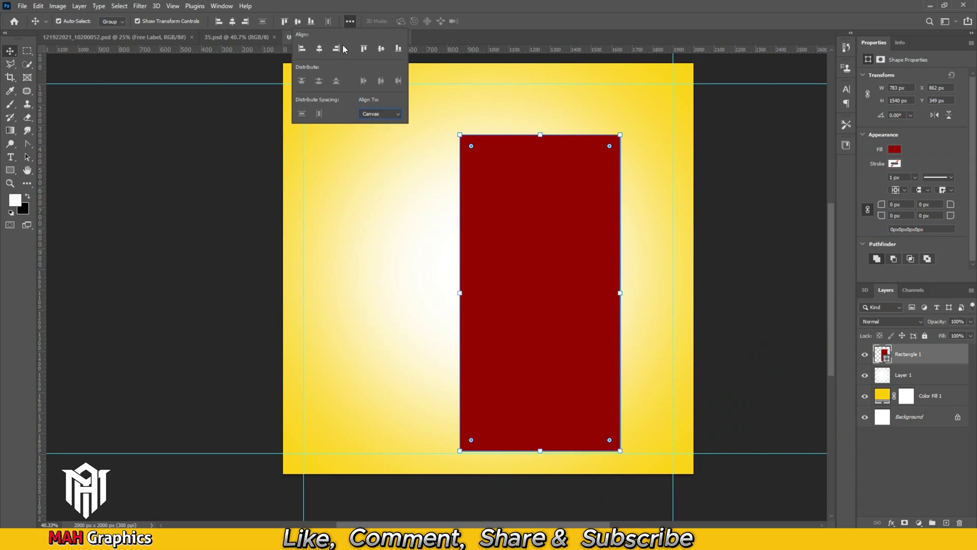
pyautogui.click(365, 48)
pyautogui.click(366, 48)
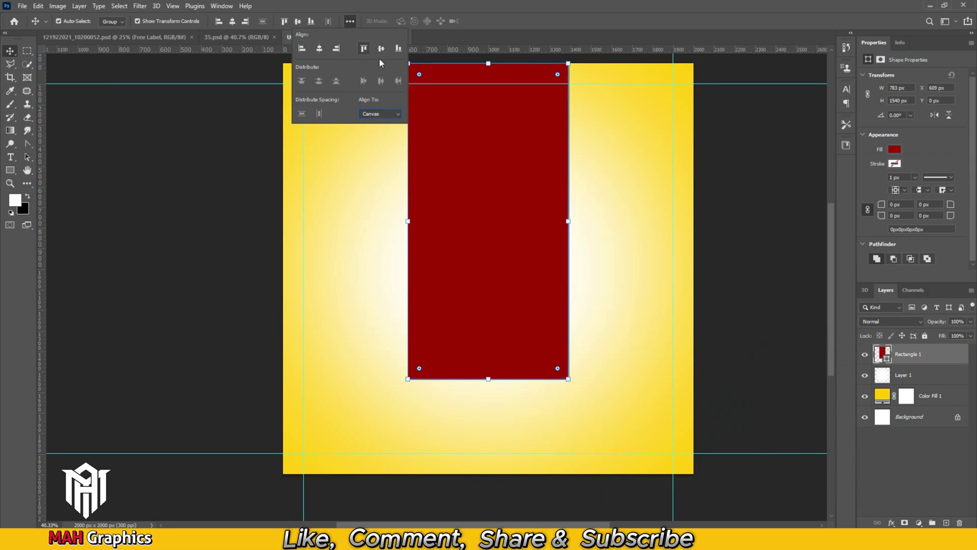
pyautogui.click(718, 139)
# Move the dark red rectangle up past the canvas's upper edge and centre it horizontally again
pyautogui.scroll(2, 515, 135)
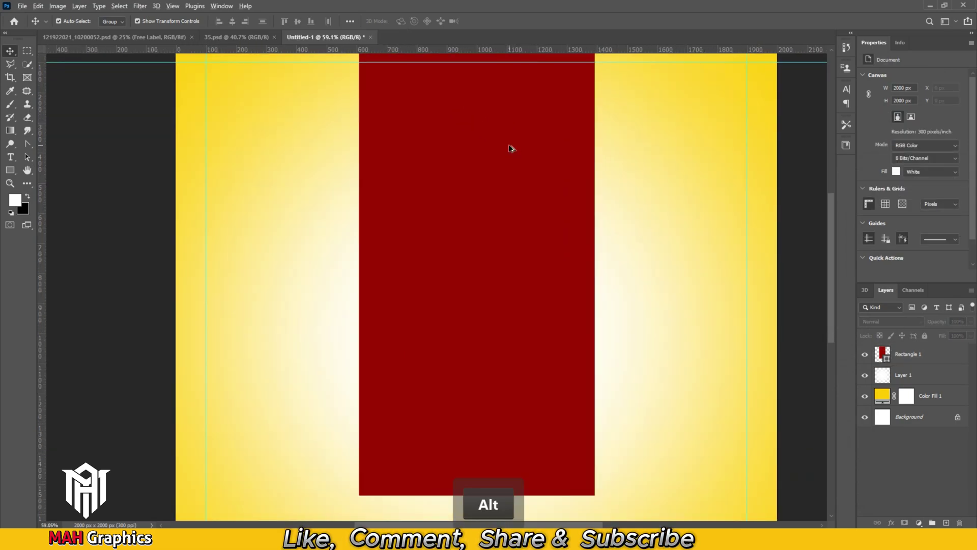
pyautogui.scroll(-1, 515, 145)
pyautogui.moveTo(515, 144)
pyautogui.mouseDown()
pyautogui.moveTo(521, 170)
pyautogui.moveTo(505, 146)
pyautogui.mouseUp()
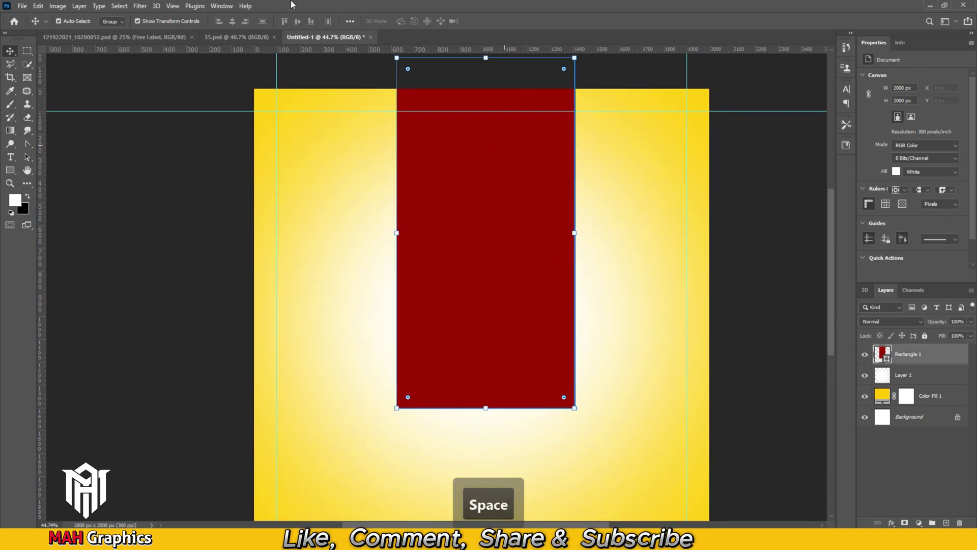
pyautogui.click(232, 21)
pyautogui.click(604, 229)
pyautogui.scroll(-2, 524, 277)
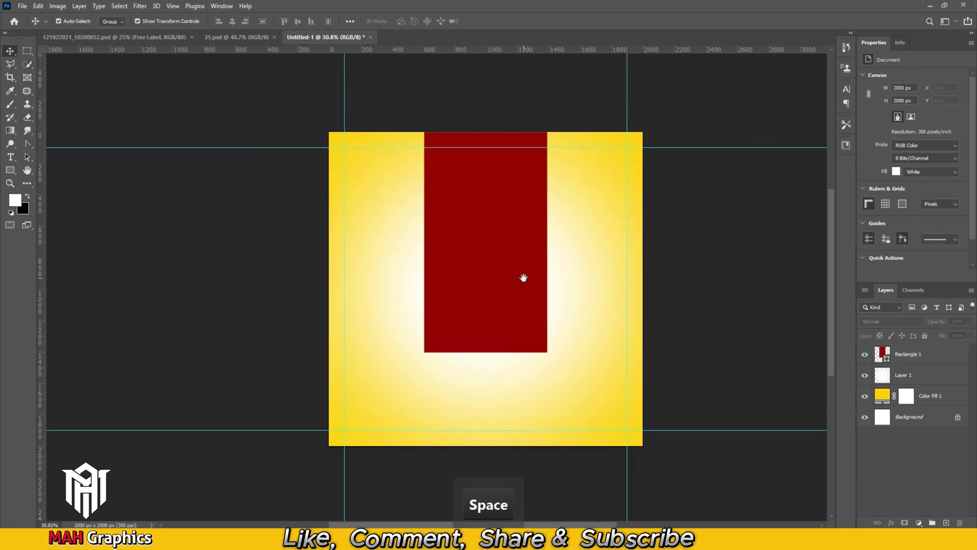
# Duplicate the dark red rectangle straight down so the copy starts at about Y 1404 px and runs off the canvas
pyautogui.moveTo(524, 277); pyautogui.dragTo(530, 230)
pyautogui.moveTo(497, 188); pyautogui.dragTo(497, 401)
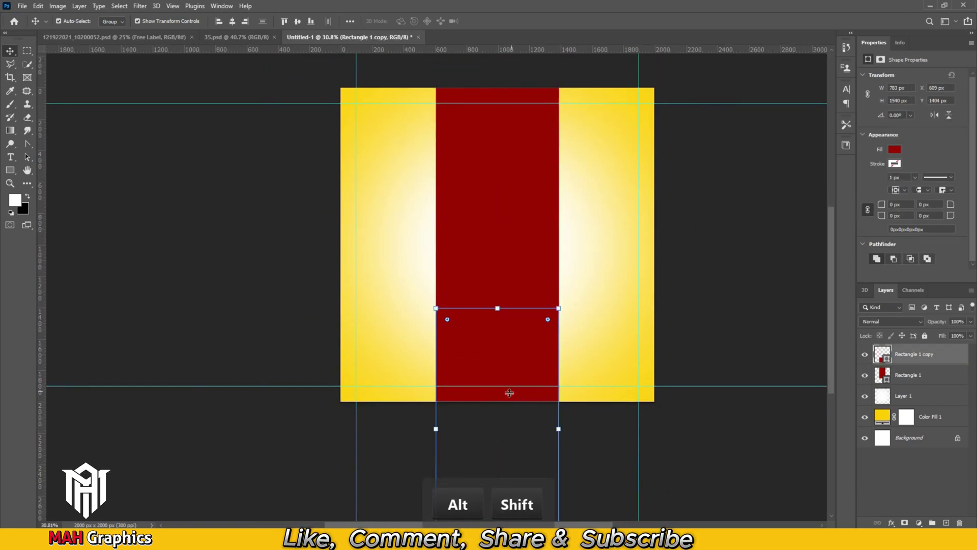
pyautogui.click(572, 327)
pyautogui.moveTo(572, 326); pyautogui.dragTo(574, 316)
pyautogui.click(482, 334)
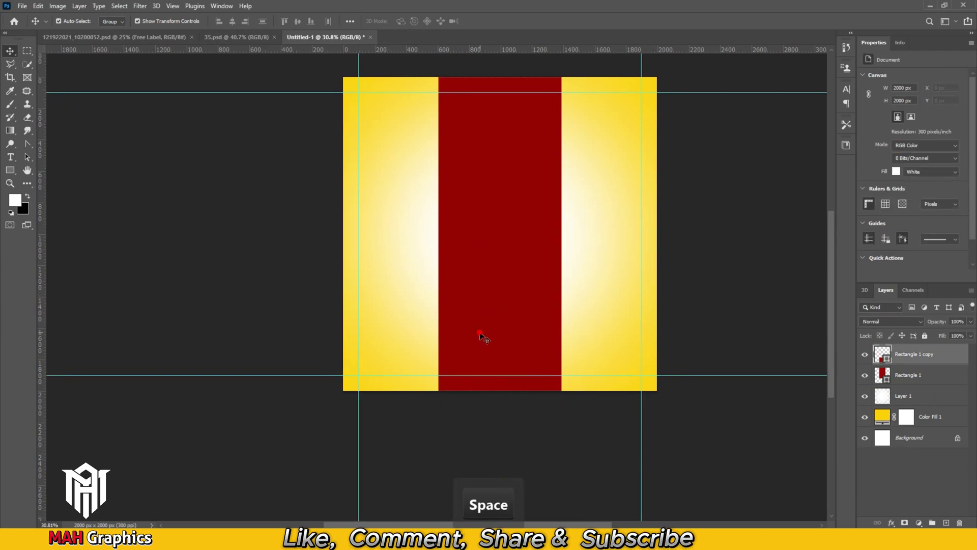
# Copy the MAH Graphics logo from 35.psd into Untitled-1 and place it at the upper-left margin guides, X 100 px and Y 100 px
pyautogui.click(214, 38)
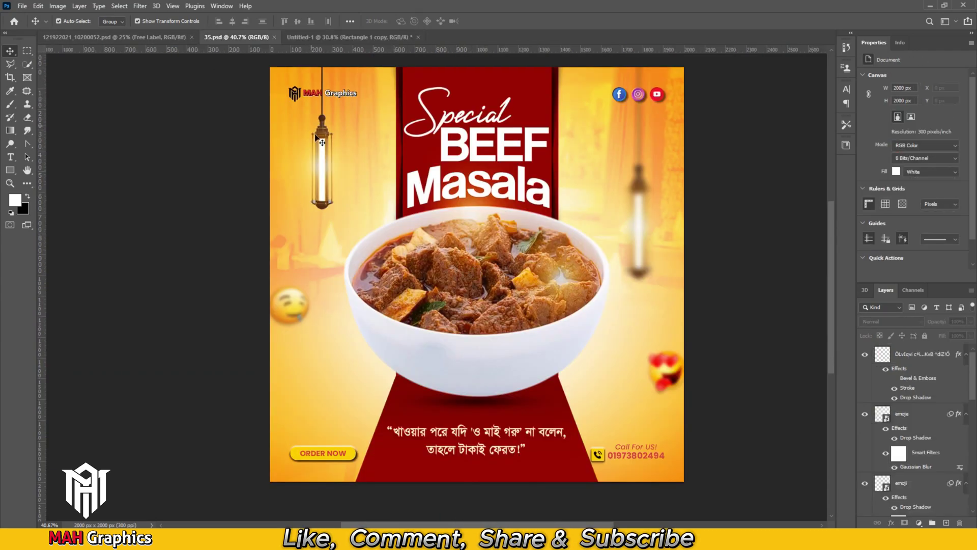
pyautogui.click(344, 38)
pyautogui.moveTo(389, 107); pyautogui.dragTo(362, 111)
pyautogui.scroll(4, 379, 98)
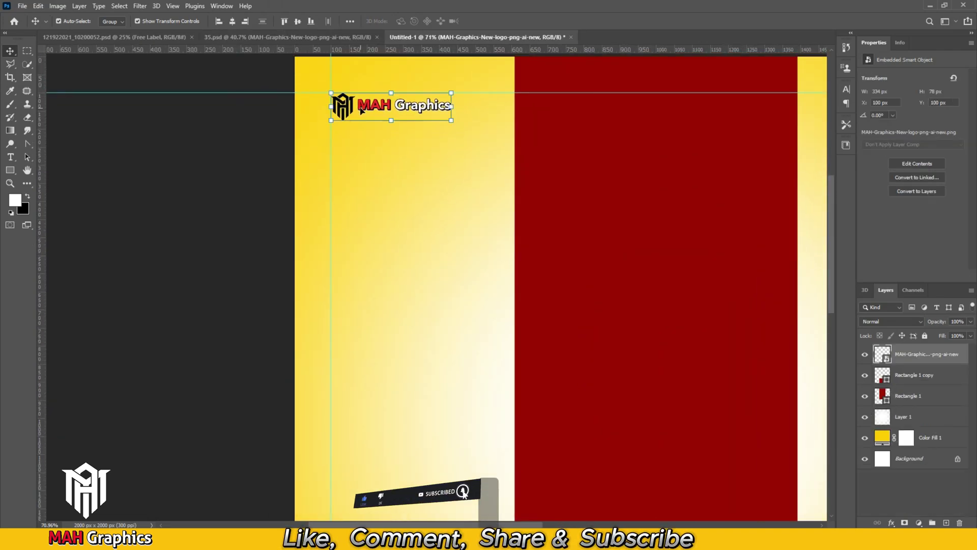
# Add a vertical guide at the logo's right edge, then shift the logo to the right margin and add another at its left edge
pyautogui.moveTo(42, 144); pyautogui.dragTo(452, 149)
pyautogui.scroll(-4, 484, 175)
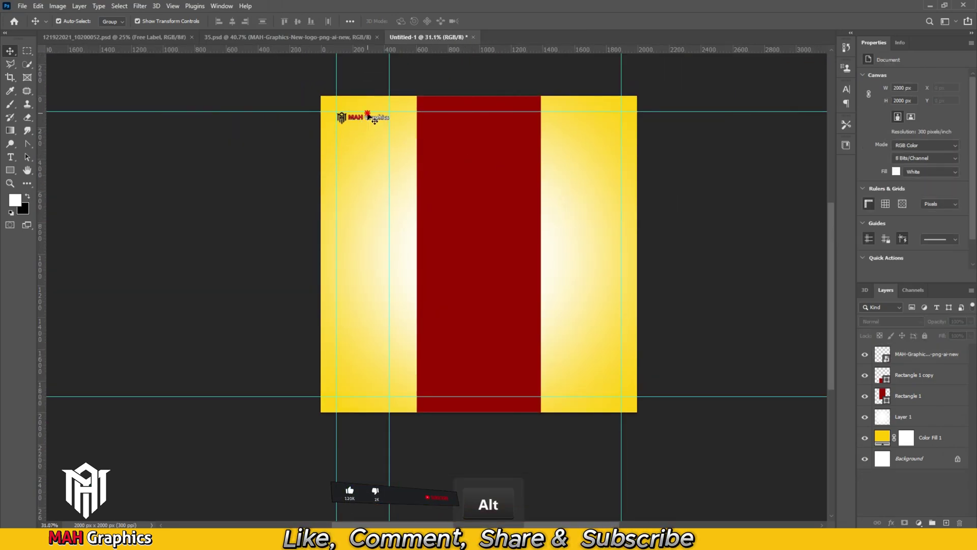
pyautogui.click(359, 119)
pyautogui.moveTo(359, 119); pyautogui.dragTo(589, 119)
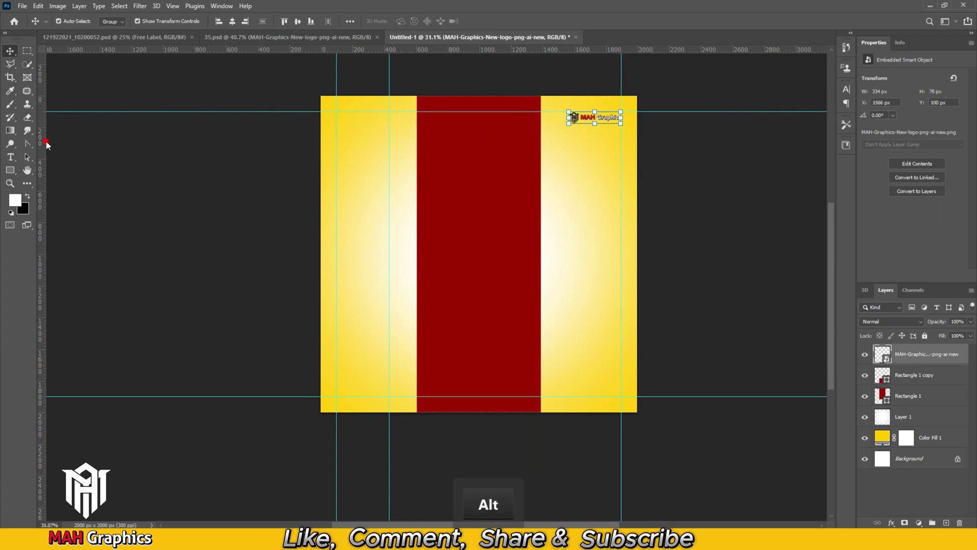
pyautogui.moveTo(45, 144); pyautogui.dragTo(570, 159)
pyautogui.click(693, 153)
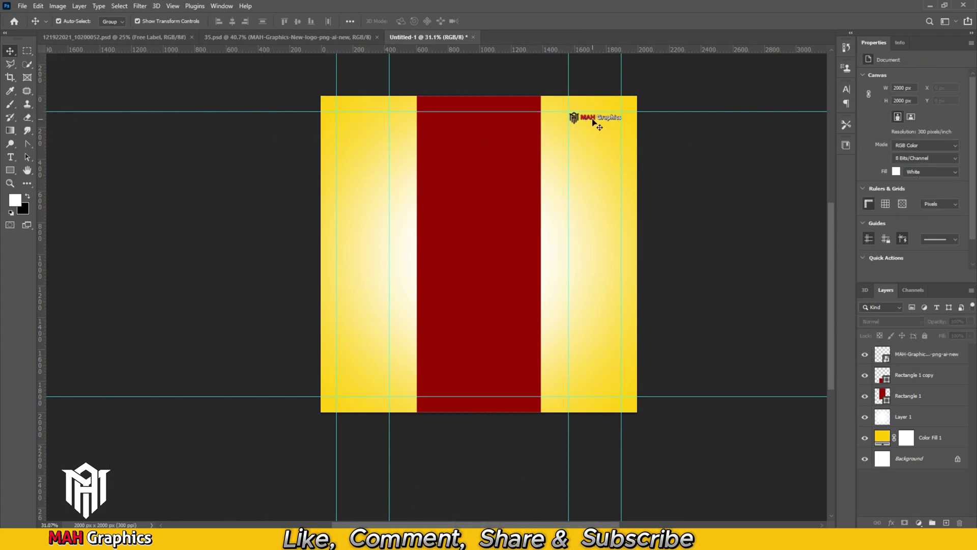
# Move the logo back to the upper-left margin guides
pyautogui.moveTo(593, 123); pyautogui.dragTo(354, 121)
pyautogui.click(692, 168)
pyautogui.moveTo(508, 212); pyautogui.dragTo(507, 185)
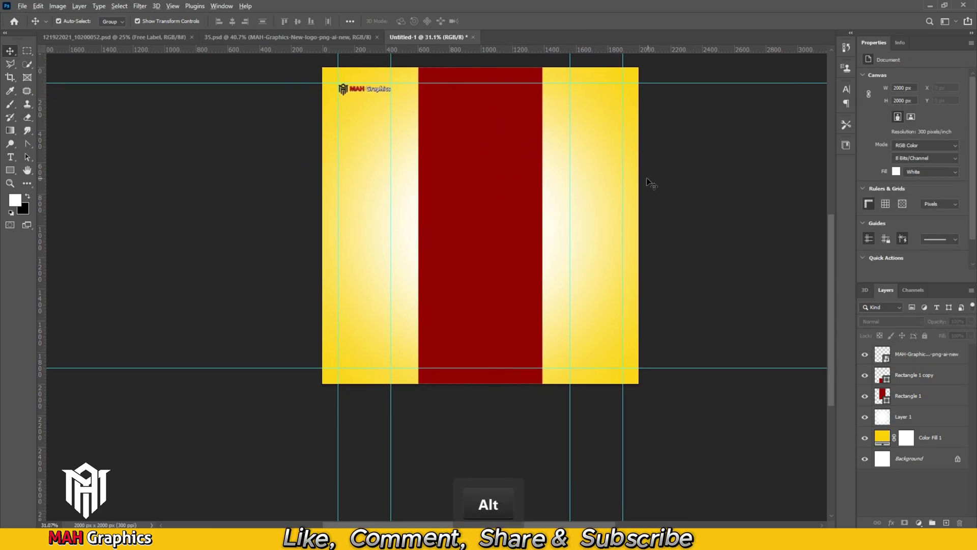
# Widen the lower edge of the copied red rectangle symmetrically with a Perspective transform to about 1709 px
pyautogui.scroll(-1, 646, 178)
pyautogui.moveTo(494, 269); pyautogui.dragTo(471, 255)
pyautogui.click(470, 249)
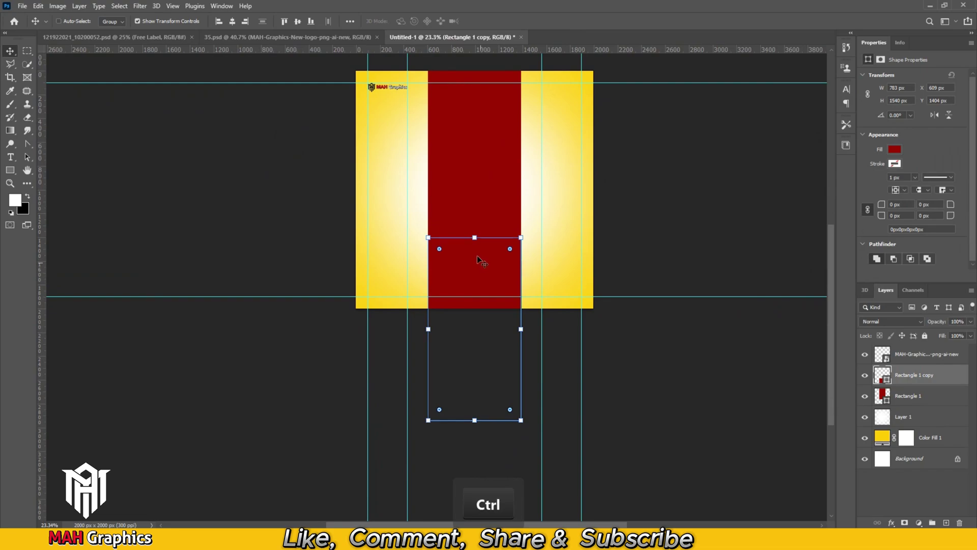
pyautogui.hotkey('ctrl', 't')
pyautogui.rightClick(456, 268)
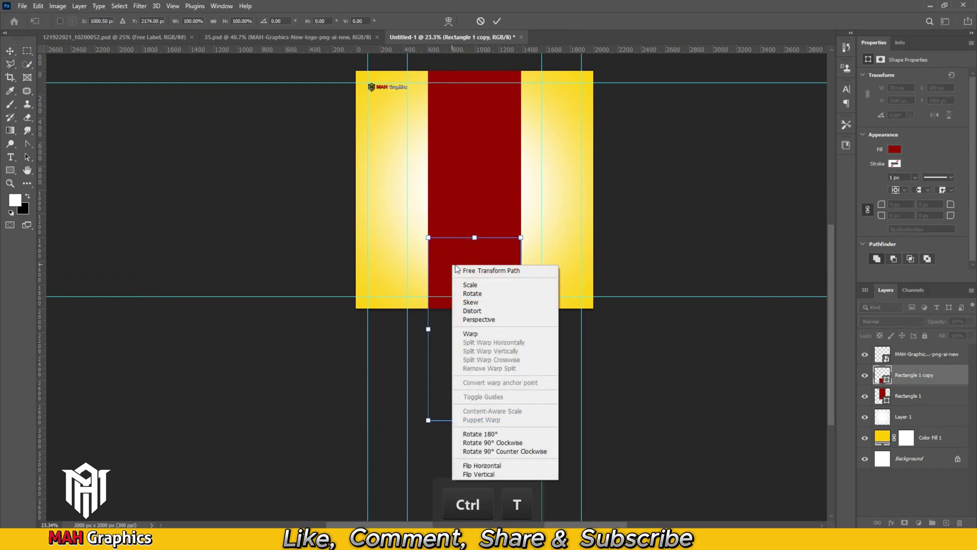
pyautogui.click(479, 320)
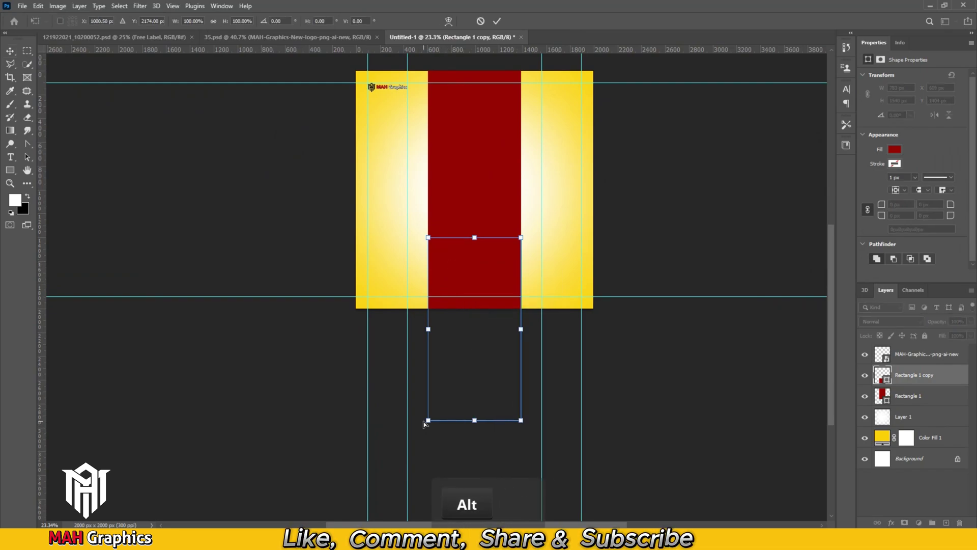
pyautogui.moveTo(425, 421); pyautogui.dragTo(375, 416)
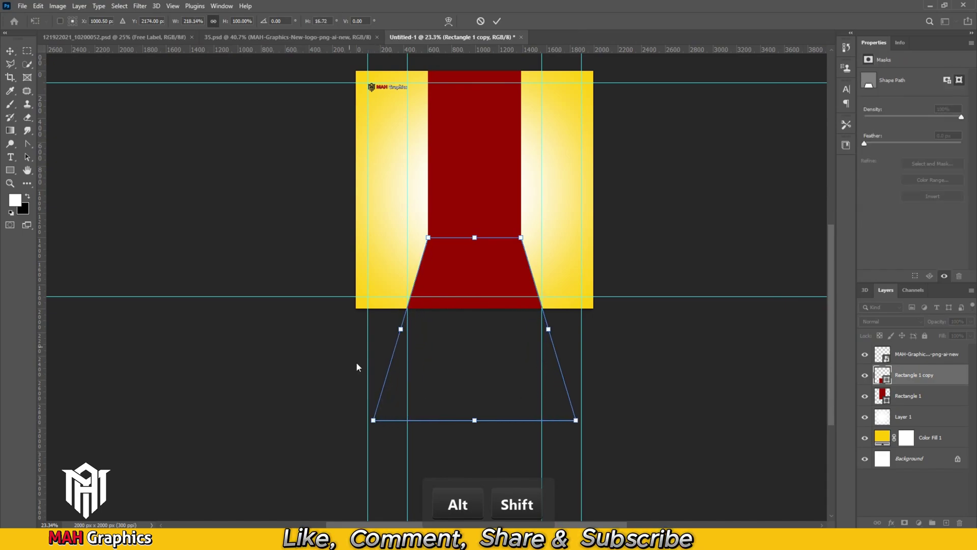
pyautogui.click(497, 21)
pyautogui.click(455, 200)
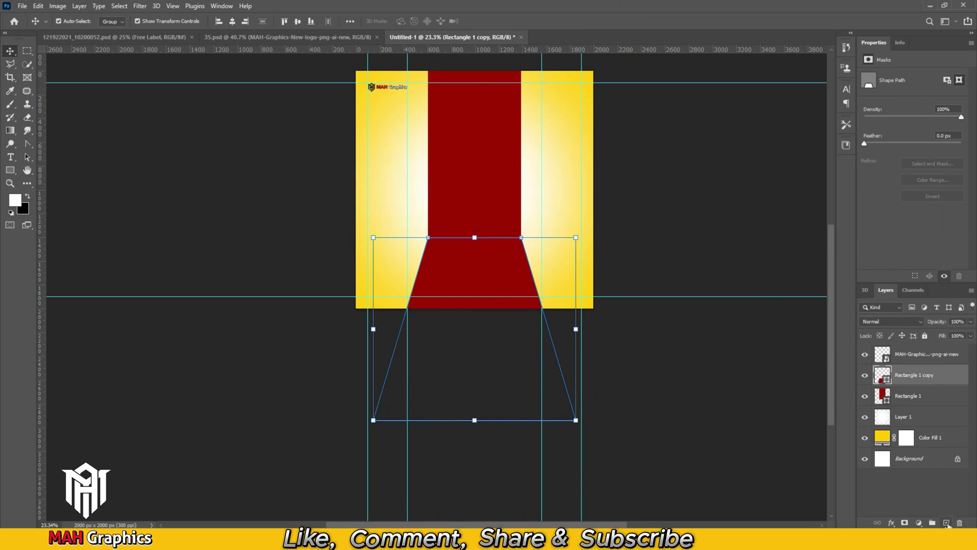
# Add a new layer above the red trapezoid and set up a black brush at 10% opacity
pyautogui.click(947, 522)
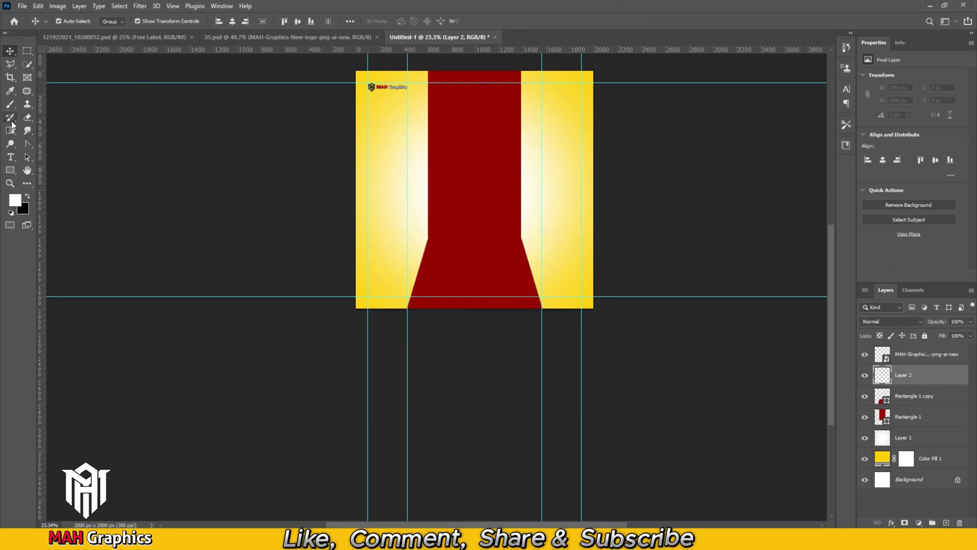
pyautogui.moveTo(10, 108); pyautogui.dragTo(64, 104)
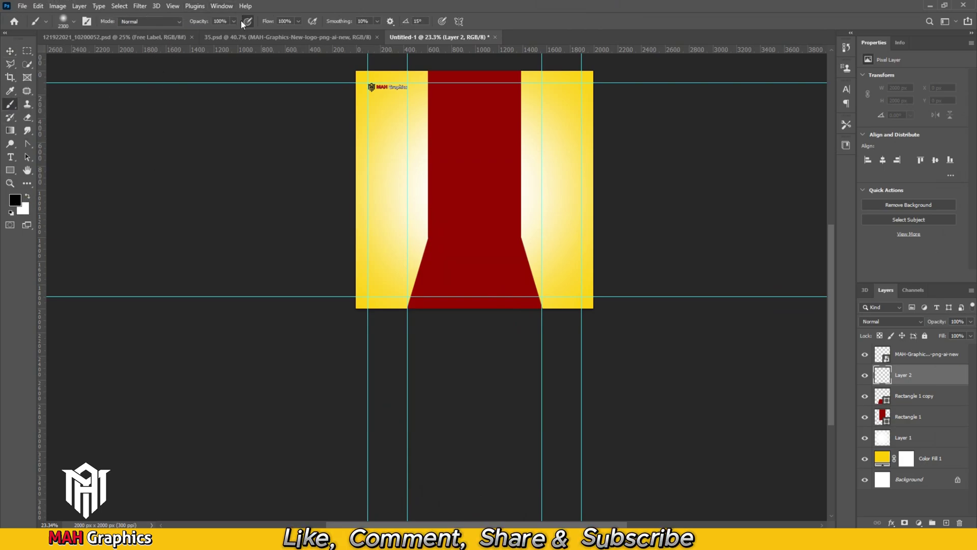
pyautogui.write('10')
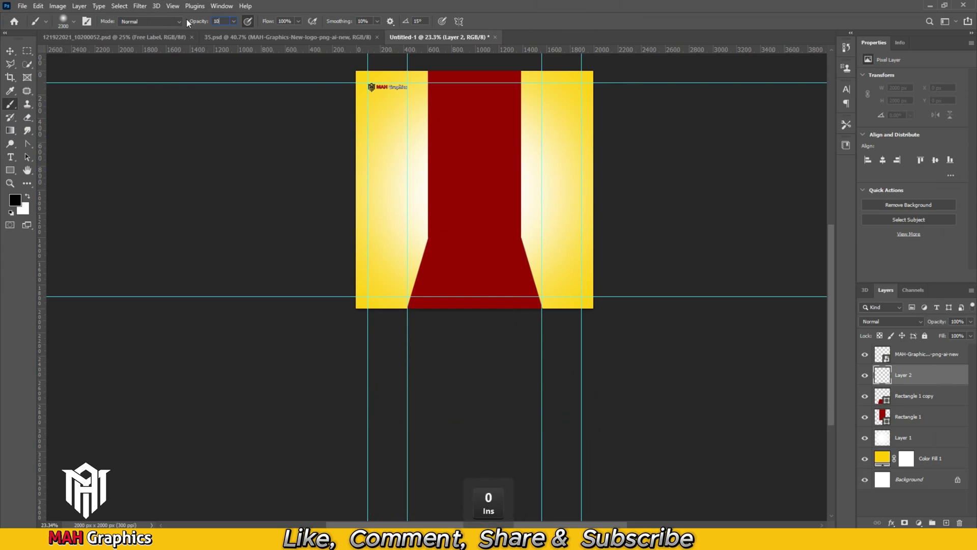
pyautogui.press('Return')
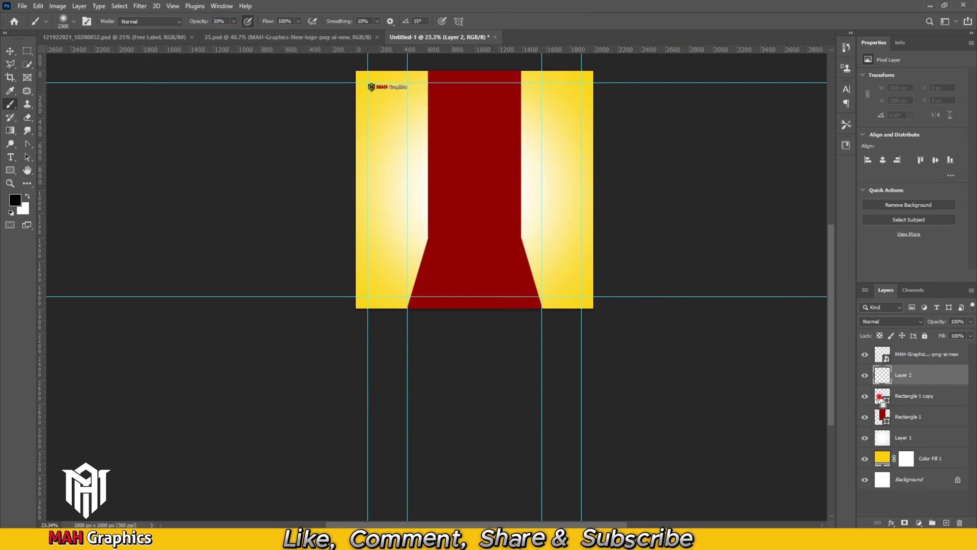
# Load the red trapezoid's outline as a selection, paint soft black shading along its top and sides with a 400 px brush, and deselect
pyautogui.keyDown('ctrl'); pyautogui.click(883, 396); pyautogui.keyUp('ctrl')
pyautogui.scroll(3, 506, 268)
pyautogui.press('[')
pyautogui.press('[')
pyautogui.press('[')
pyautogui.press('[')
pyautogui.press('[')
pyautogui.press('[')
pyautogui.press('[')
pyautogui.press('[')
pyautogui.press('[')
pyautogui.press('[')
pyautogui.press('[')
pyautogui.press('[')
pyautogui.press('[')
pyautogui.press('[')
pyautogui.press('[')
pyautogui.press('[')
pyautogui.press('[')
pyautogui.press('[')
pyautogui.press('[')
pyautogui.press('[')
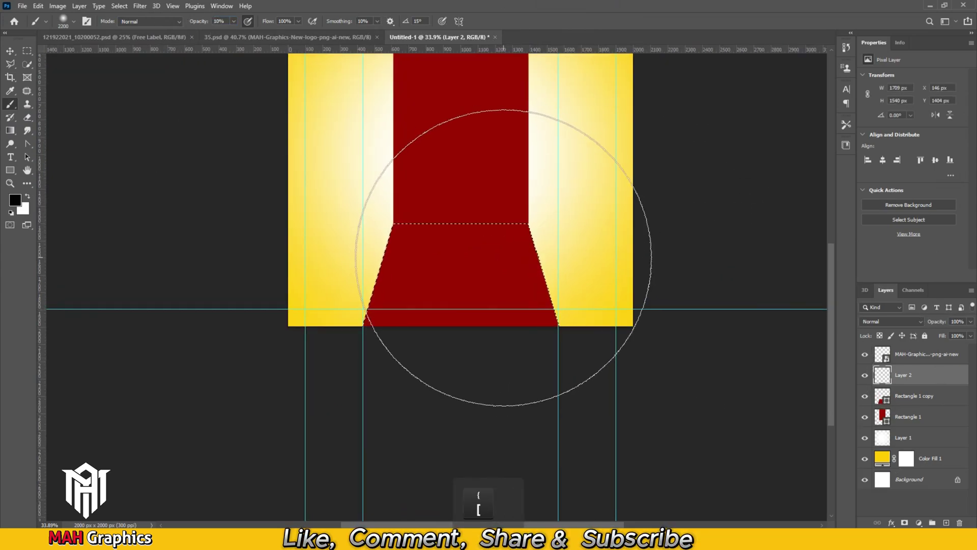
pyautogui.press(']')
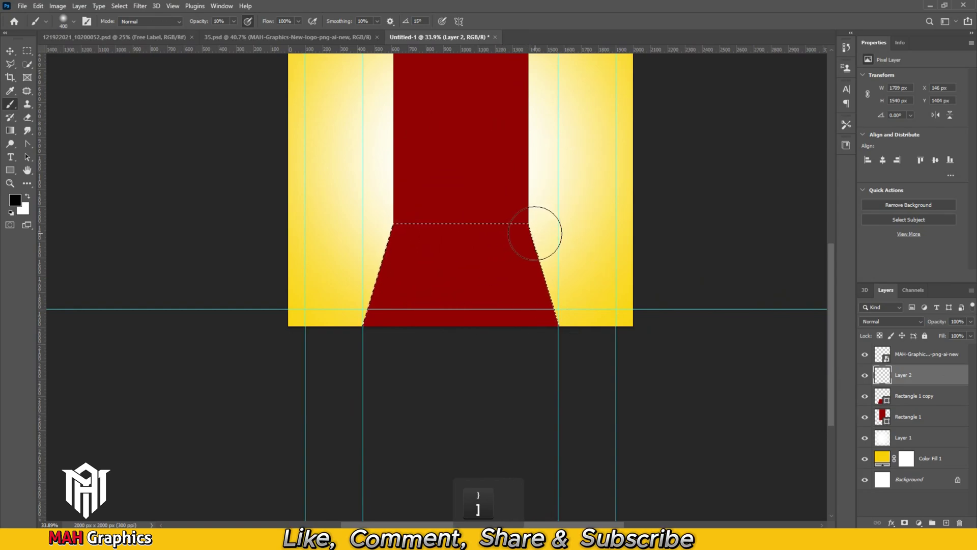
pyautogui.moveTo(367, 218); pyautogui.dragTo(351, 304)
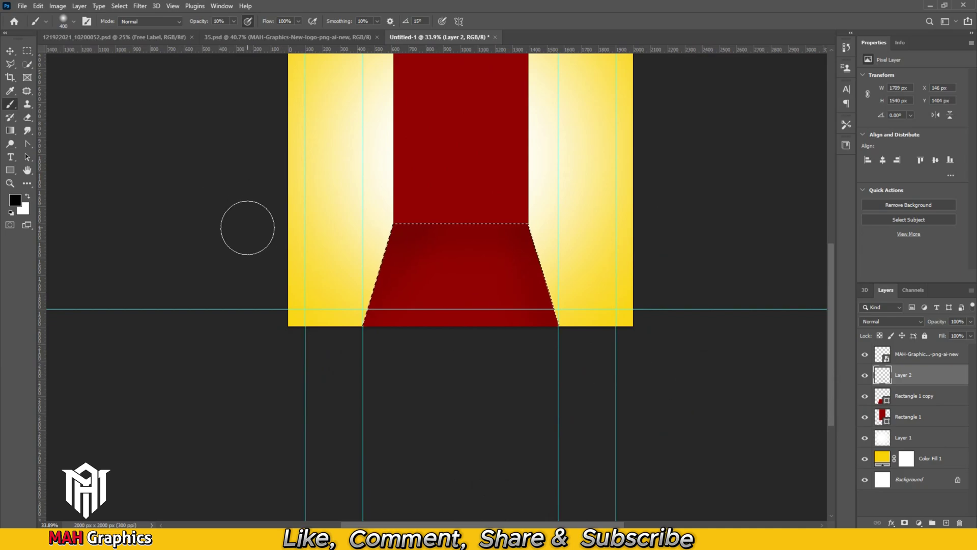
pyautogui.click(13, 55)
pyautogui.hotkey('ctrl', 'd')
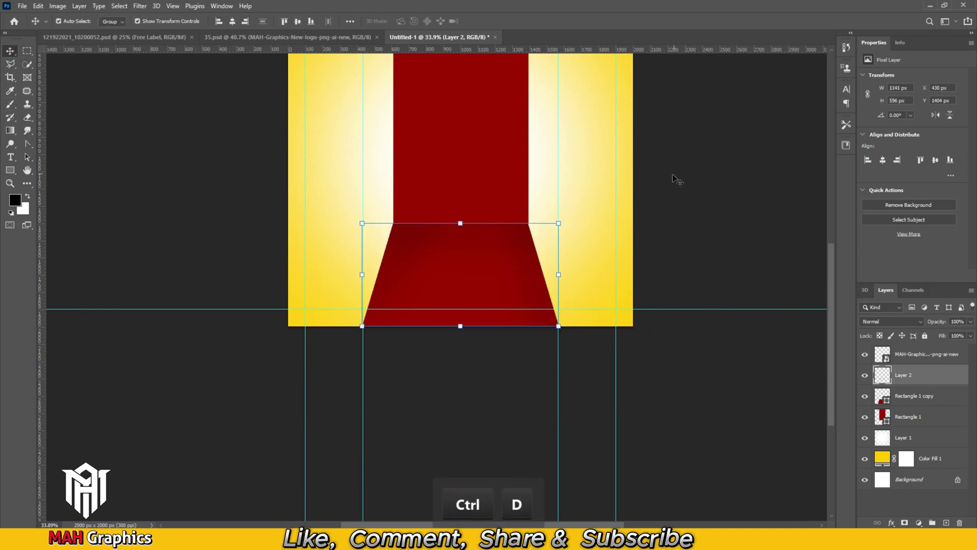
pyautogui.click(707, 179)
pyautogui.scroll(-2, 617, 162)
pyautogui.moveTo(618, 162); pyautogui.dragTo(613, 212)
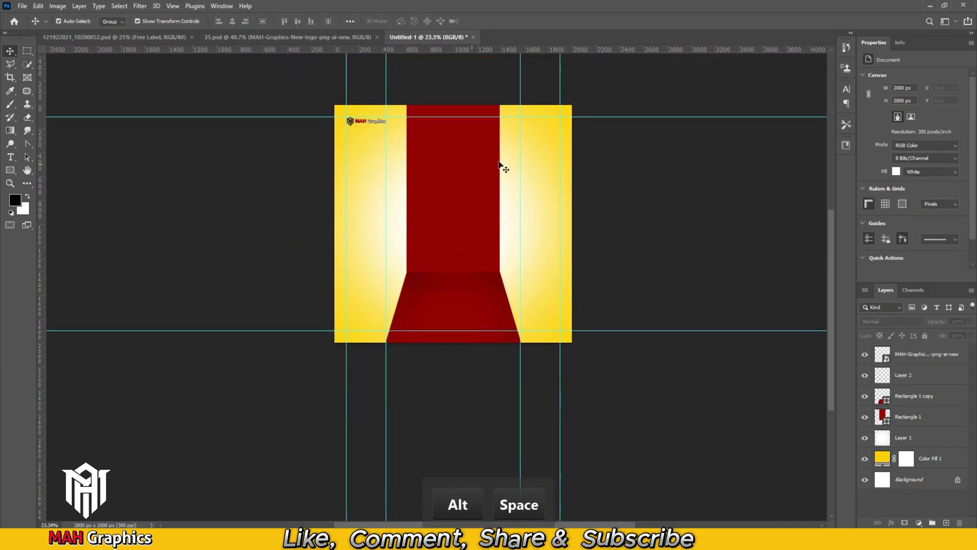
# Copy the Special BEEF Masala title group from 35.psd into Untitled-1, placing it on the upper part of the red panel
pyautogui.click(300, 38)
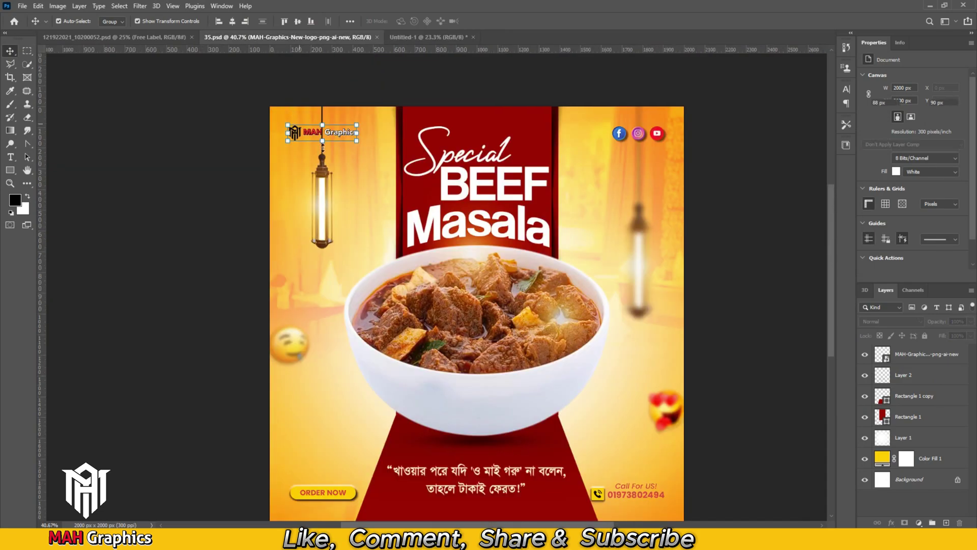
pyautogui.click(446, 184)
pyautogui.moveTo(445, 184); pyautogui.dragTo(410, 148)
pyautogui.scroll(5, 451, 173)
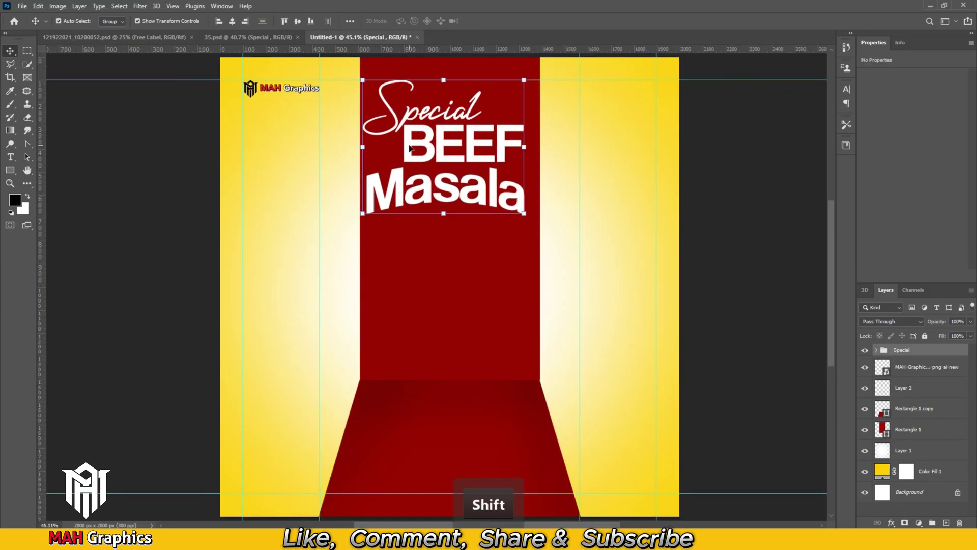
# Select the title group together with the tall red panel and centre both horizontally on the canvas
pyautogui.click(495, 62)
pyautogui.click(350, 22)
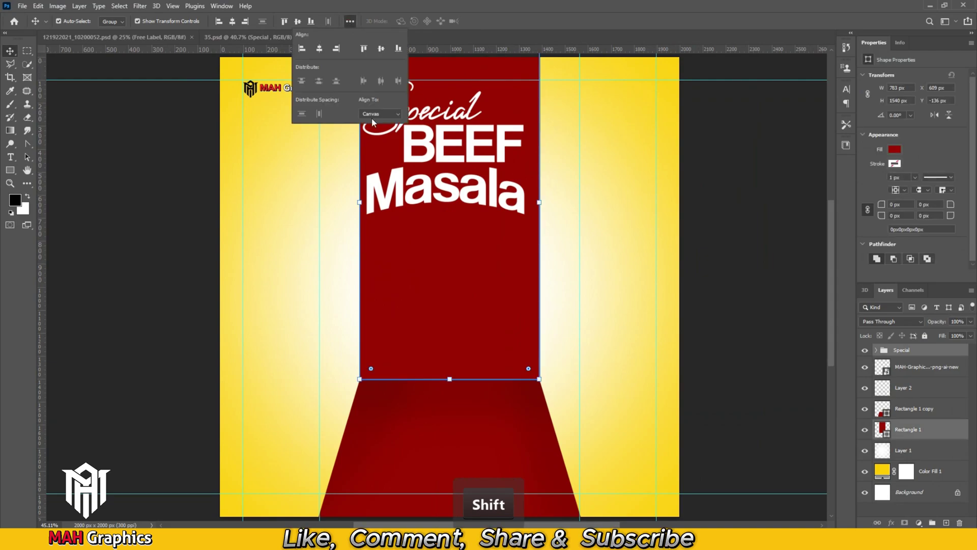
pyautogui.click(379, 113)
pyautogui.click(367, 132)
pyautogui.click(320, 49)
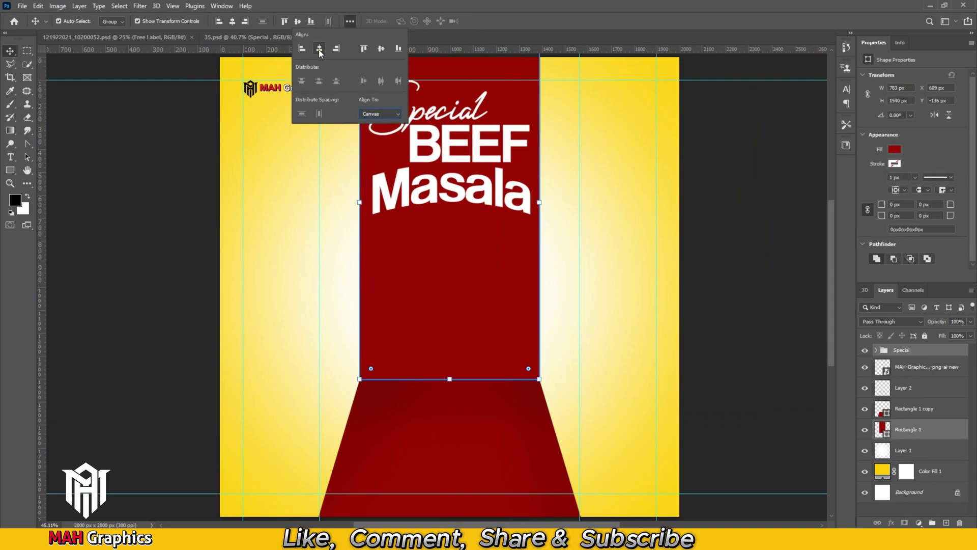
pyautogui.click(585, 244)
pyautogui.scroll(-2, 410, 328)
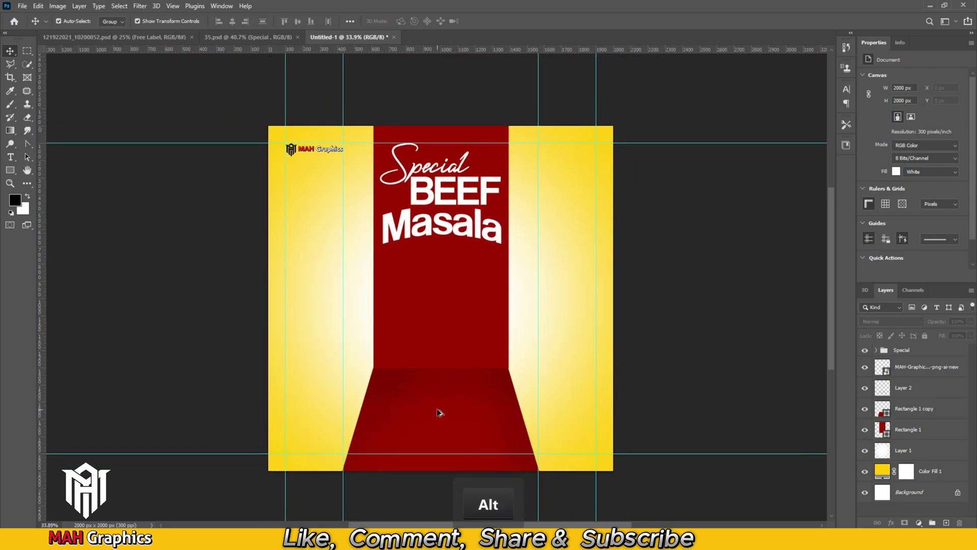
# Copy the beef masala bowl image from 35.psd into Untitled-1 and position it just below the title, at about Y 684 px
pyautogui.moveTo(439, 410); pyautogui.dragTo(466, 360)
pyautogui.click(244, 38)
pyautogui.click(469, 388)
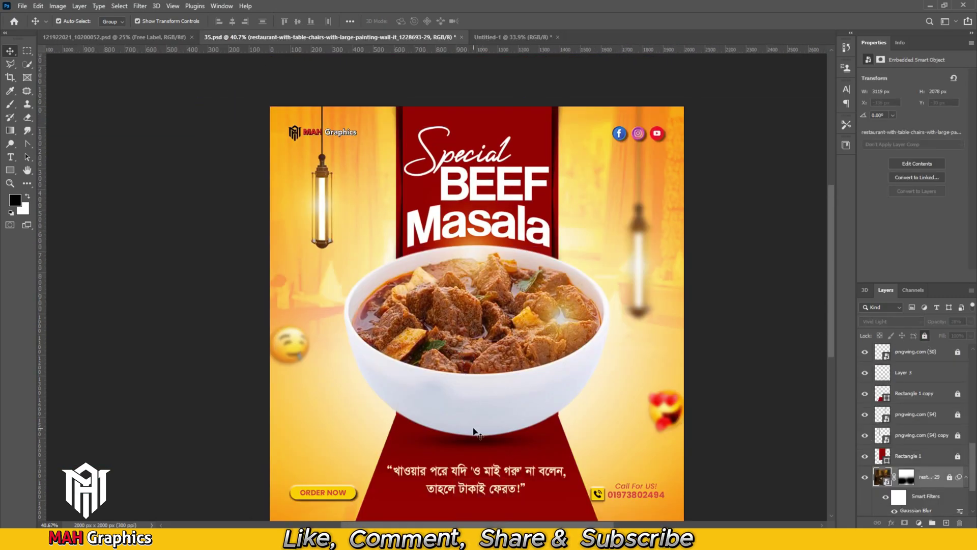
pyautogui.click(469, 389)
pyautogui.scroll(-2, 469, 387)
pyautogui.moveTo(446, 387); pyautogui.dragTo(528, 235)
pyautogui.moveTo(445, 331); pyautogui.dragTo(476, 304)
pyautogui.scroll(2, 438, 332)
# Centre the beef masala bowl horizontally on the canvas
pyautogui.click(350, 21)
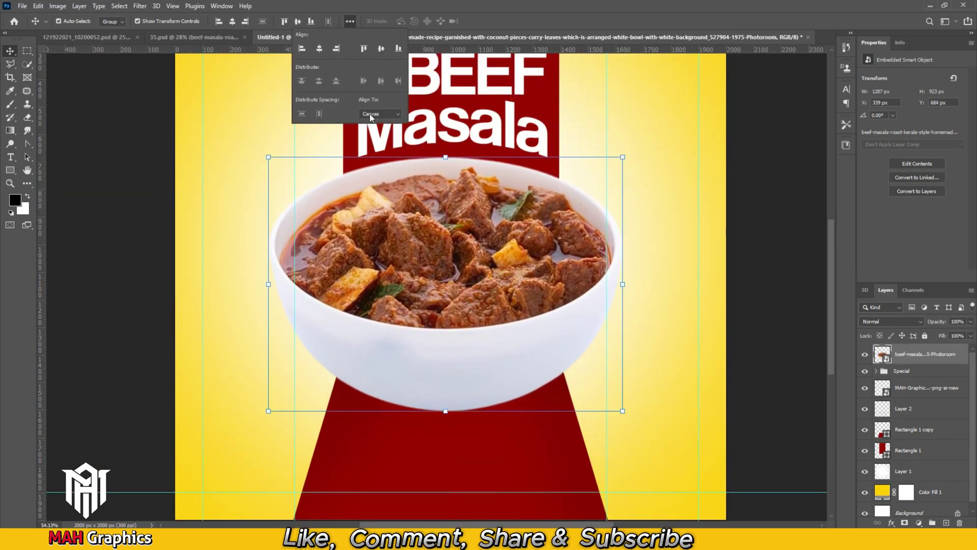
pyautogui.click(233, 21)
pyautogui.scroll(-2, 326, 56)
pyautogui.click(530, 166)
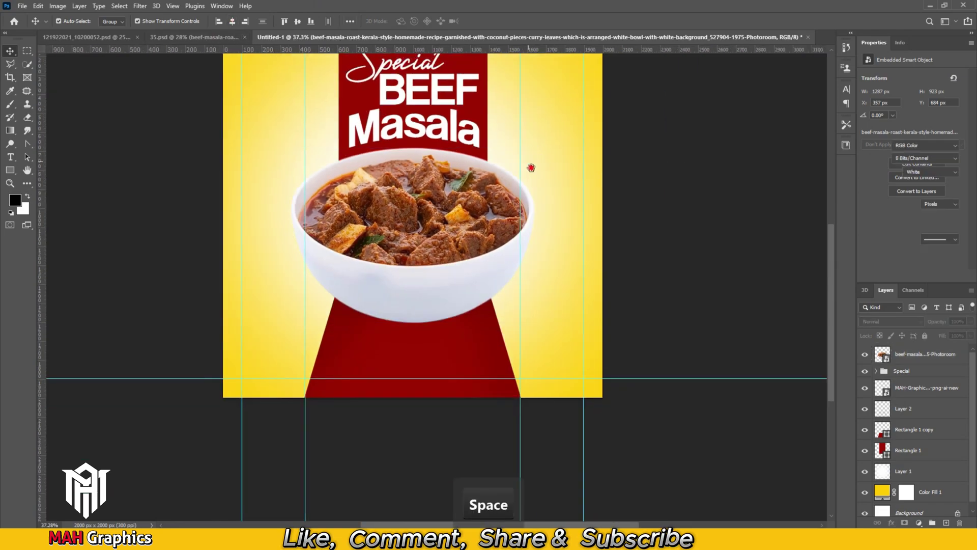
# Copy the soft oval shadow from the asset collection document into Untitled-1, scale it to about 1196 px wide and place it under the bowl
pyautogui.moveTo(525, 181); pyautogui.dragTo(552, 208)
pyautogui.hotkey('ctrl', 'Tab')
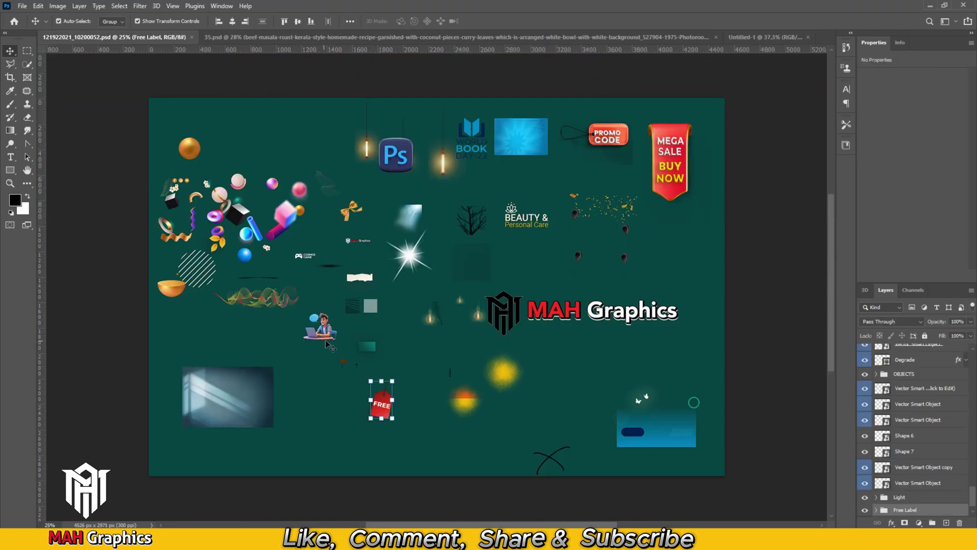
pyautogui.moveTo(330, 268); pyautogui.dragTo(711, 87)
pyautogui.moveTo(449, 396)
pyautogui.mouseDown()
pyautogui.moveTo(622, 488)
pyautogui.moveTo(445, 387)
pyautogui.mouseUp()
pyautogui.hotkey('ctrl', 't')
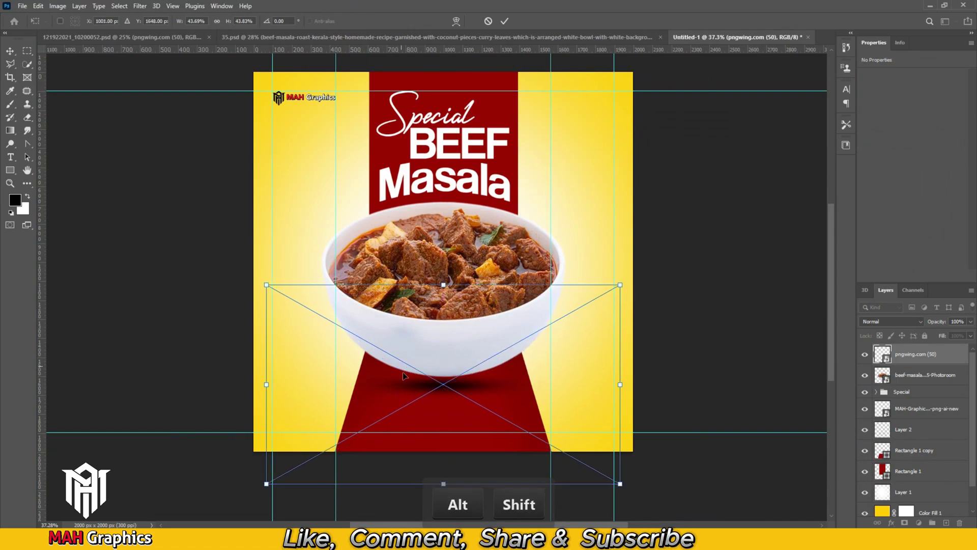
pyautogui.click(504, 22)
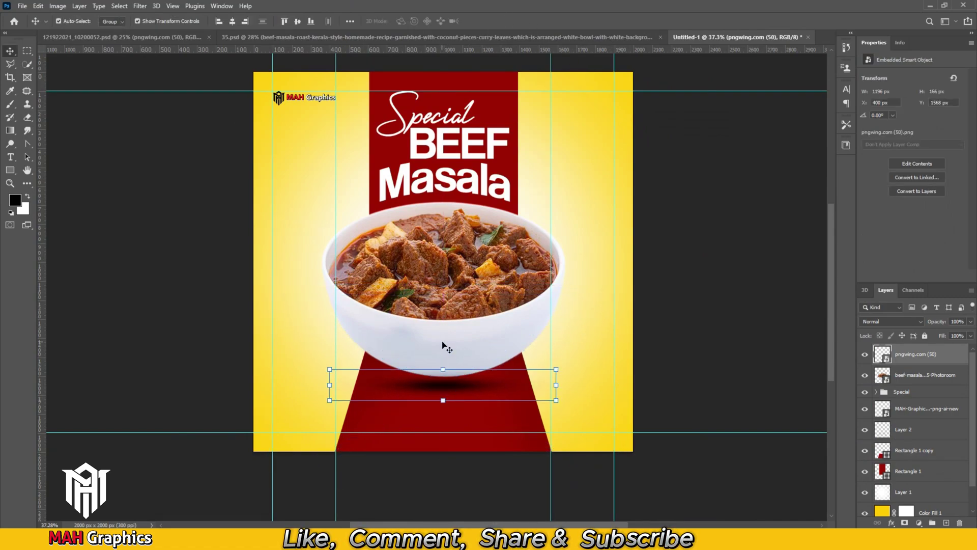
pyautogui.moveTo(445, 388); pyautogui.dragTo(446, 384)
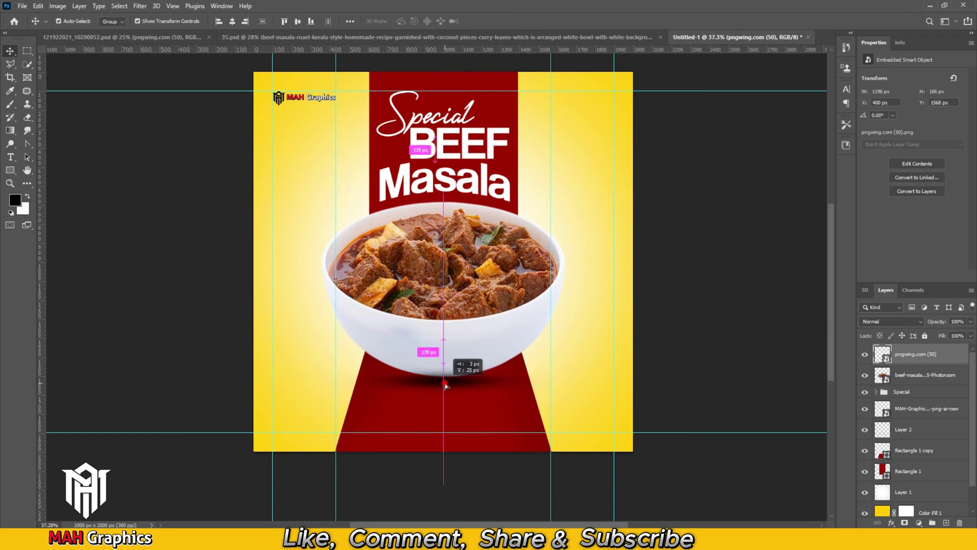
# Lower the oval shadow's opacity to 67% and move its layer directly beneath the bowl layer
pyautogui.click(971, 322)
pyautogui.moveTo(970, 337); pyautogui.dragTo(952, 340)
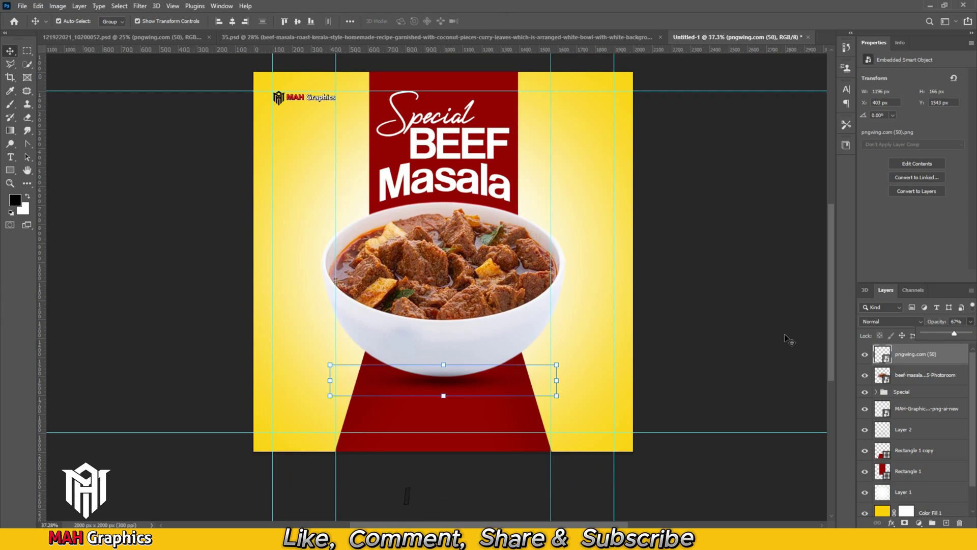
pyautogui.moveTo(913, 354); pyautogui.dragTo(915, 385)
pyautogui.click(538, 373)
pyautogui.scroll(3, 474, 391)
pyautogui.scroll(-4, 485, 382)
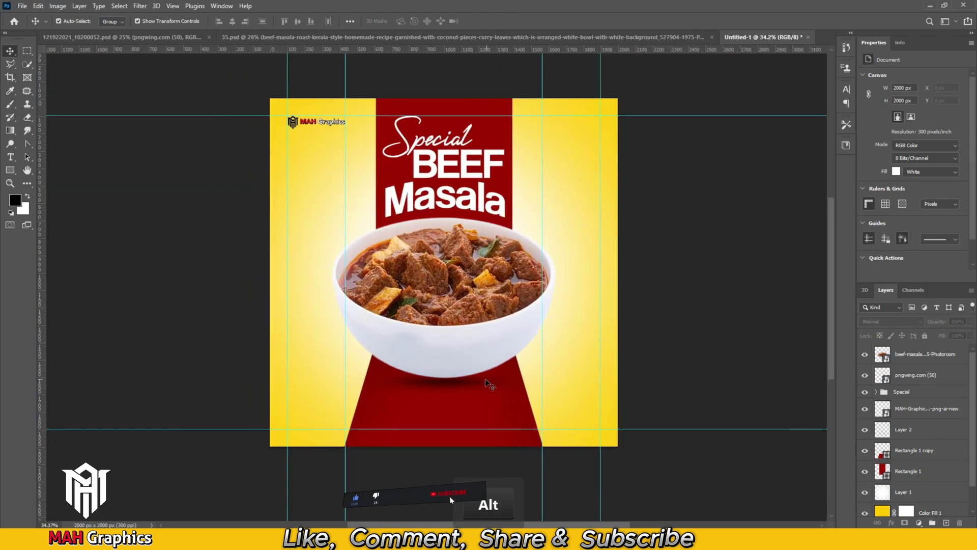
# Copy the two-line Bengali tagline from 35.psd into Untitled-1, placing it on the red panel below the bowl at about Y 1684 px
pyautogui.click(255, 37)
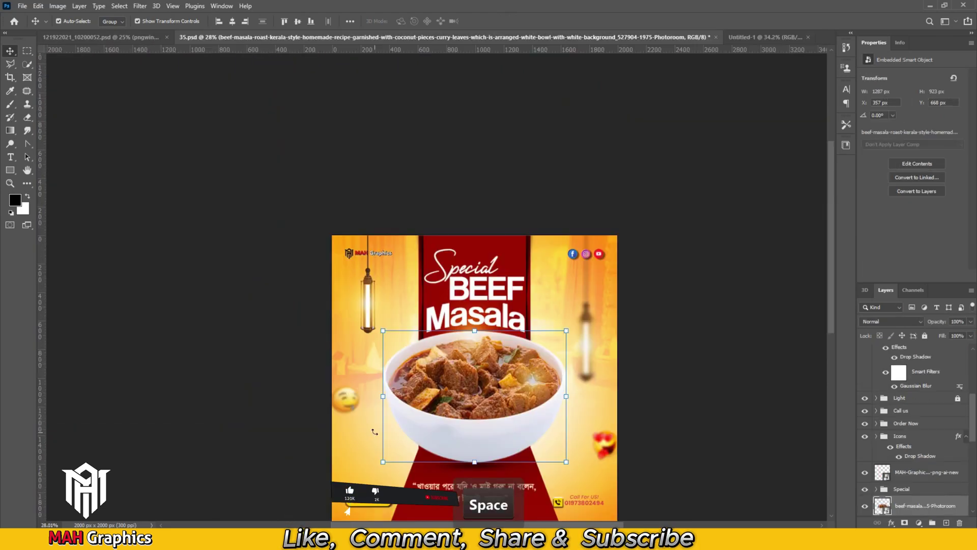
pyautogui.moveTo(374, 432); pyautogui.dragTo(374, 366)
pyautogui.click(503, 436)
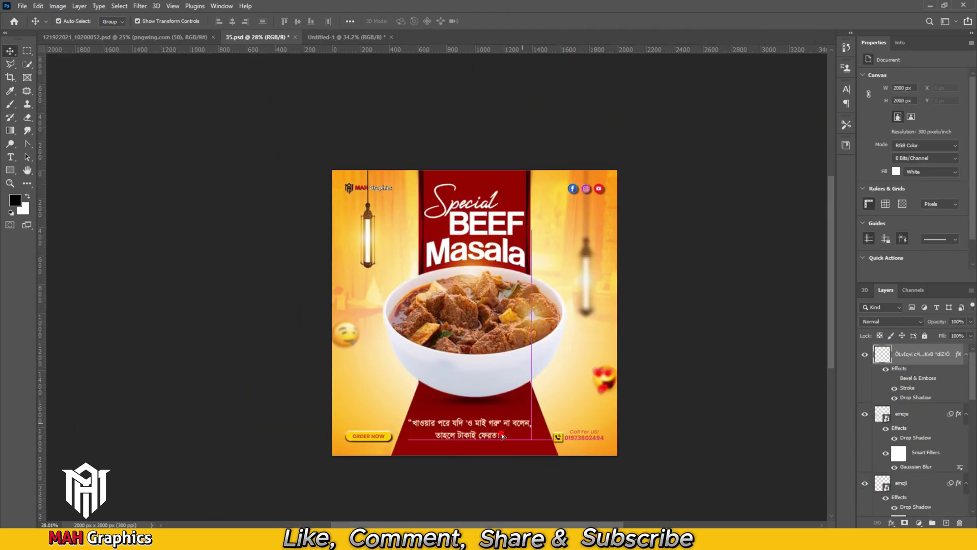
pyautogui.moveTo(503, 436); pyautogui.dragTo(476, 386)
pyautogui.scroll(3, 479, 394)
pyautogui.scroll(-3, 494, 381)
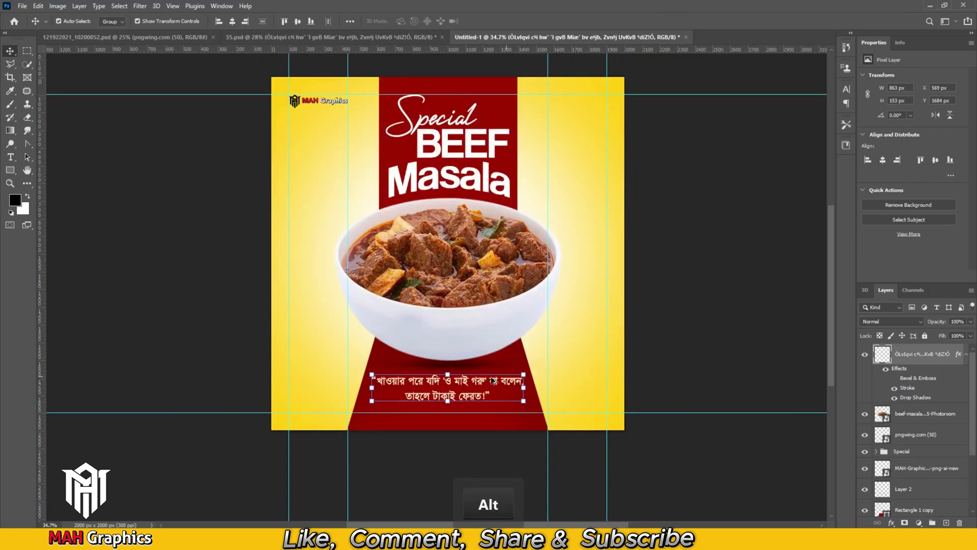
pyautogui.click(731, 373)
pyautogui.moveTo(476, 336); pyautogui.dragTo(475, 340)
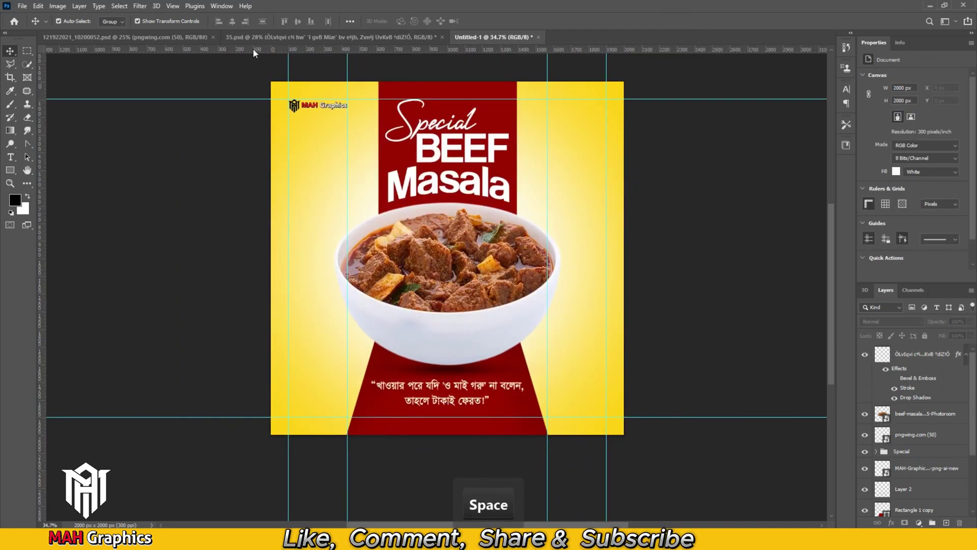
# Copy the thin shadow strip from the asset collection document into Untitled-1 and rotate it -90° so it stands vertically
pyautogui.click(124, 37)
pyautogui.moveTo(279, 317); pyautogui.dragTo(450, 39)
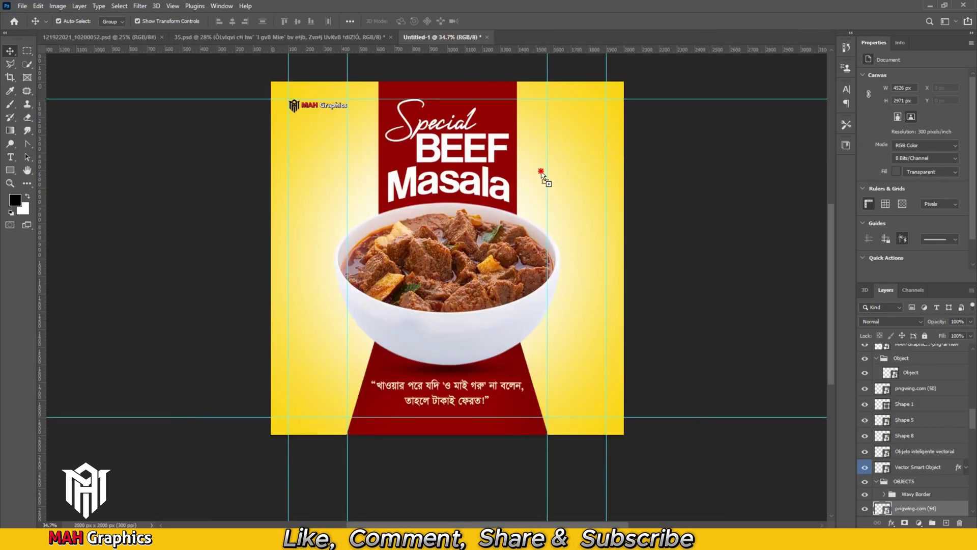
pyautogui.moveTo(543, 176); pyautogui.dragTo(542, 175)
pyautogui.hotkey('ctrl', 't')
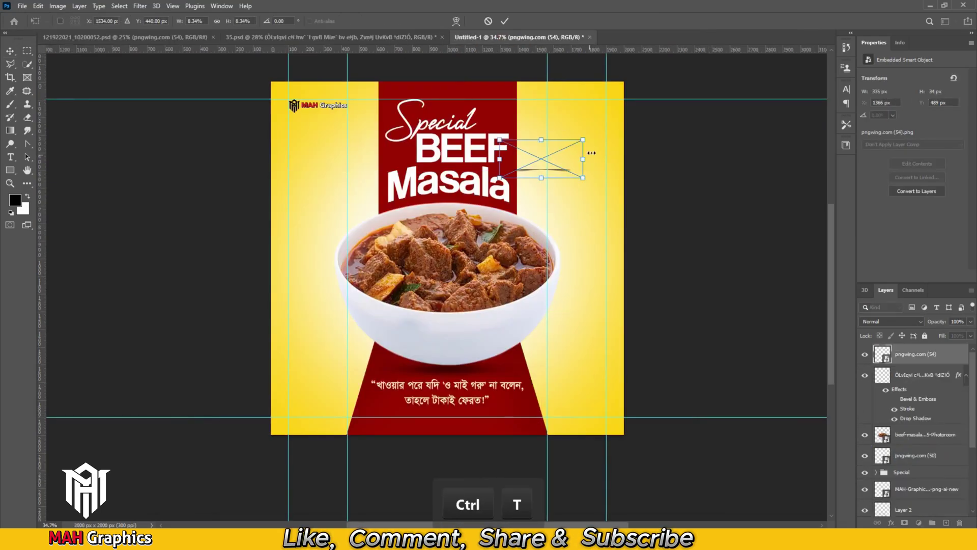
pyautogui.moveTo(603, 122); pyautogui.dragTo(513, 99)
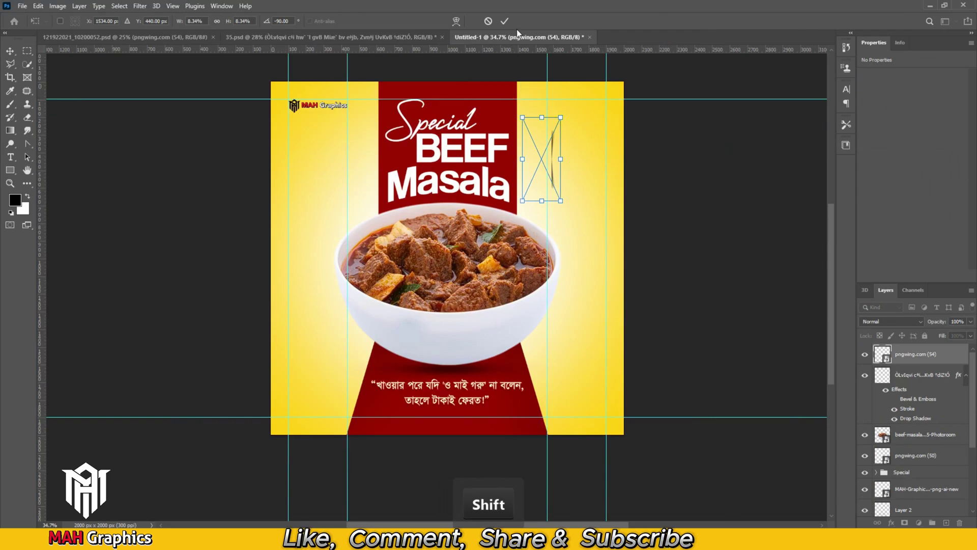
pyautogui.click(504, 20)
# Enlarge the vertical shadow strip to about 24.63% and position it along the inside of the red panel's right edge
pyautogui.hotkey('ctrl', 't')
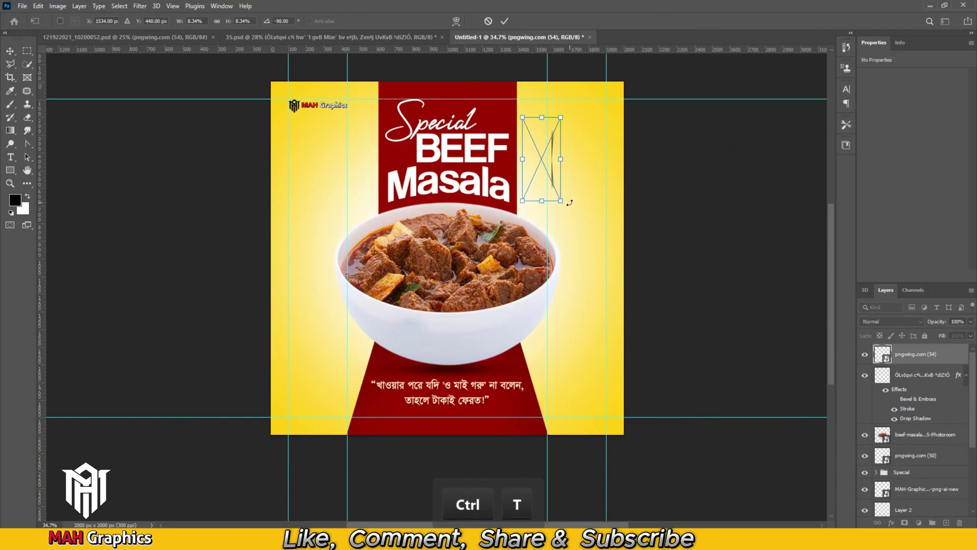
pyautogui.moveTo(560, 201); pyautogui.dragTo(613, 280)
pyautogui.moveTo(543, 163); pyautogui.dragTo(482, 169)
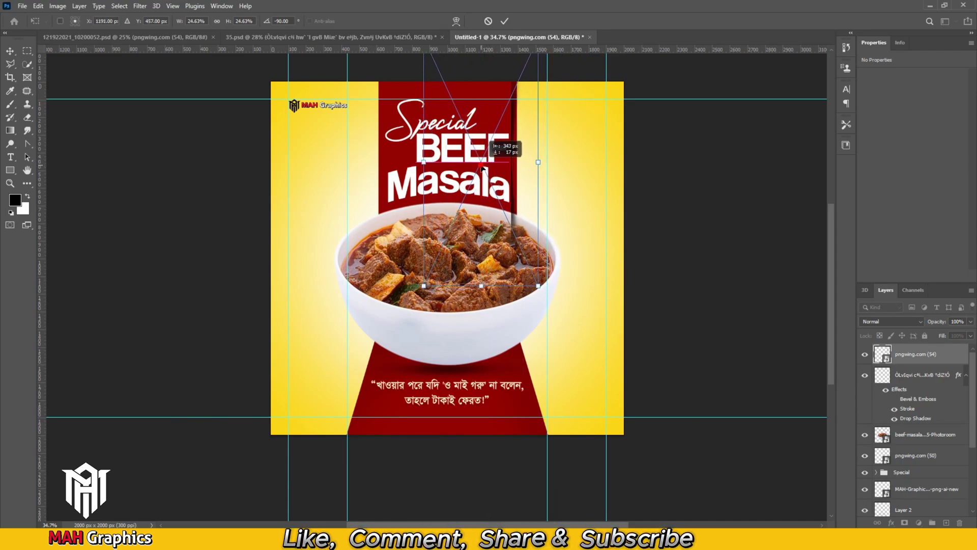
pyautogui.click(505, 22)
# Duplicate the shadow strip toward the red panel's left side and flip the copy horizontally
pyautogui.moveTo(515, 112); pyautogui.dragTo(478, 140)
pyautogui.hotkey('ctrl', 't')
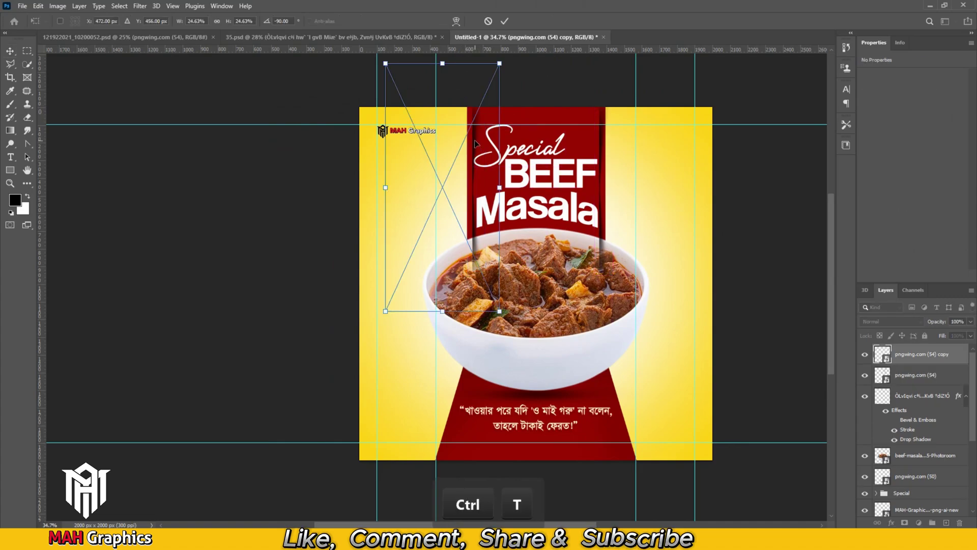
pyautogui.rightClick(444, 181)
pyautogui.click(478, 371)
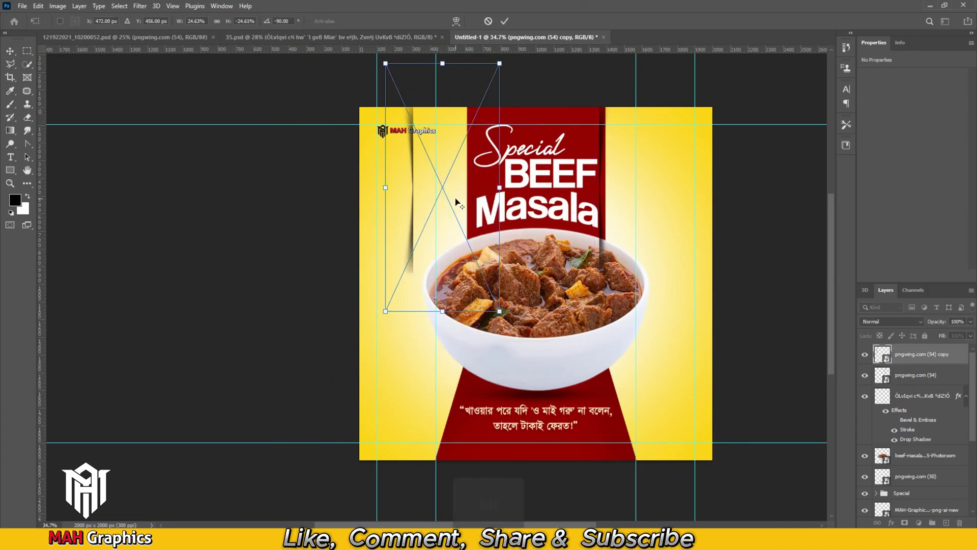
# Align the flipped shadow copy along the inside of the red panel's left edge, centred at about X 818 px, Y 443 px
pyautogui.scroll(2, 443, 192)
pyautogui.moveTo(443, 192); pyautogui.dragTo(532, 182)
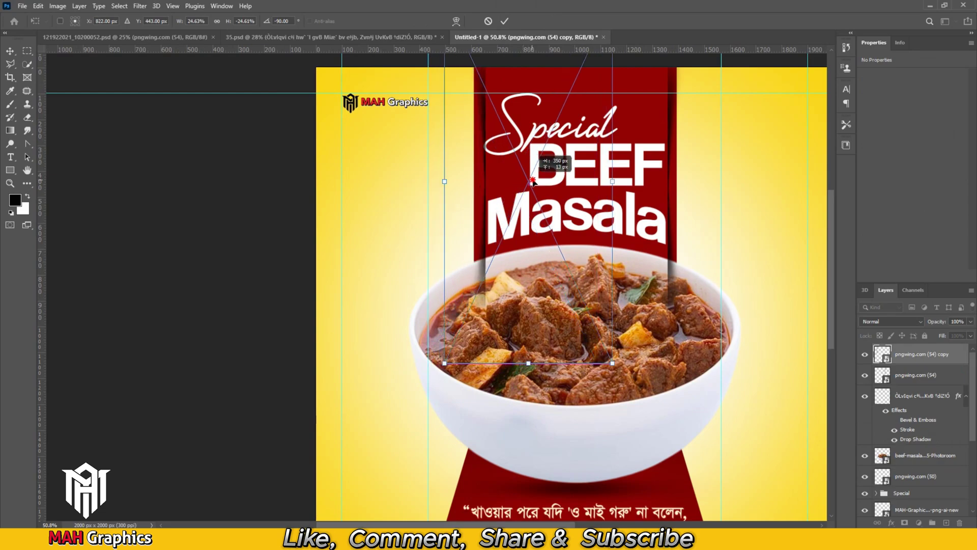
pyautogui.press('Left')
pyautogui.press('Left')
pyautogui.press('Left')
pyautogui.press('Left')
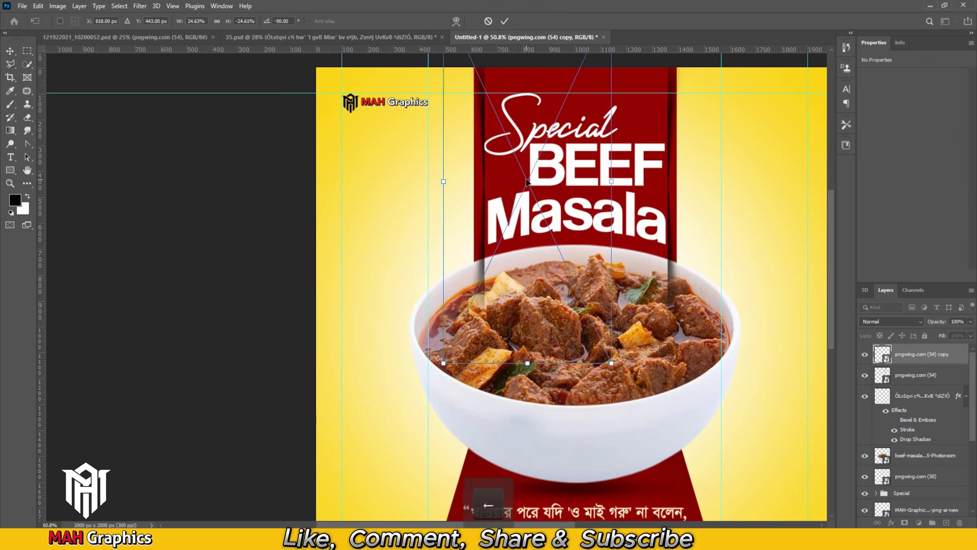
pyautogui.click(504, 21)
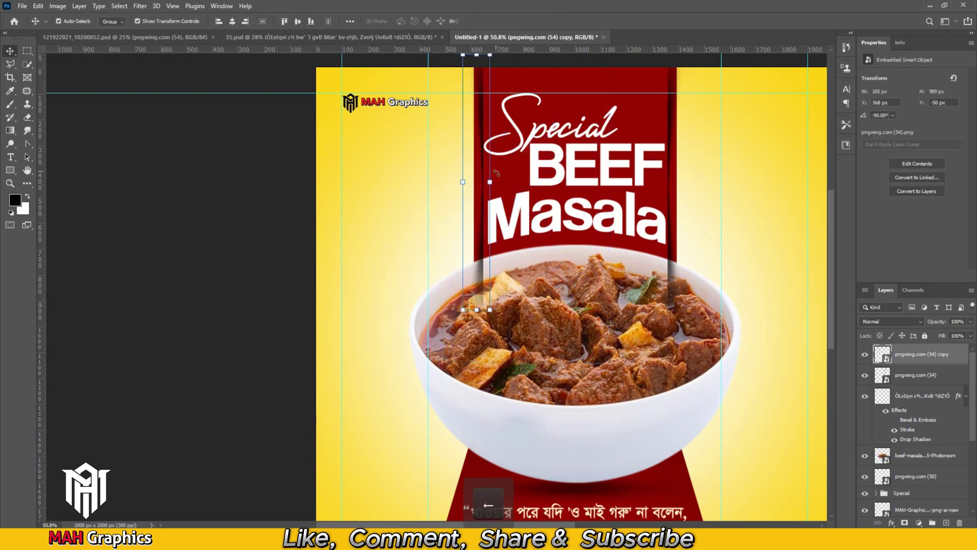
# Bring the beef masala bowl layer to the front so it covers the lower ends of the two shadow strips
pyautogui.scroll(-2, 579, 183)
pyautogui.click(765, 193)
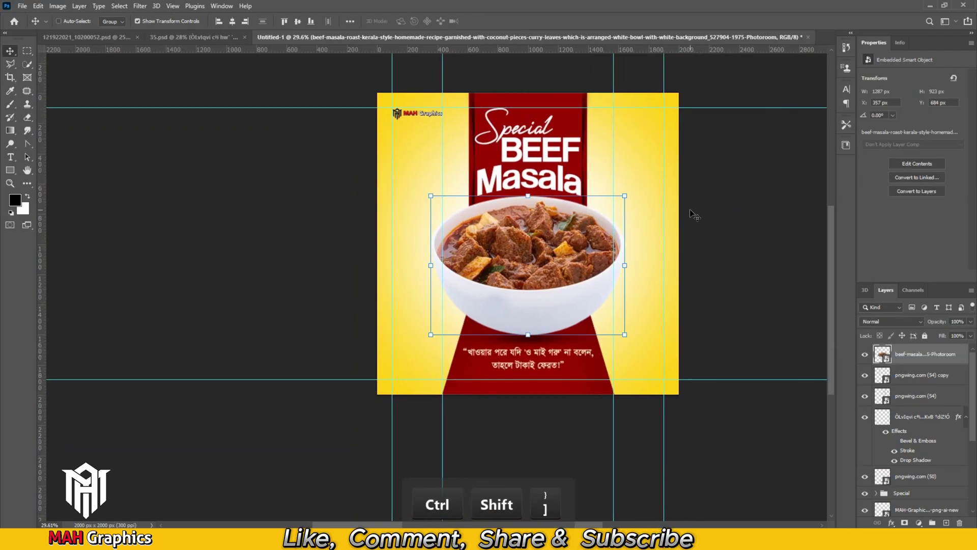
pyautogui.click(723, 232)
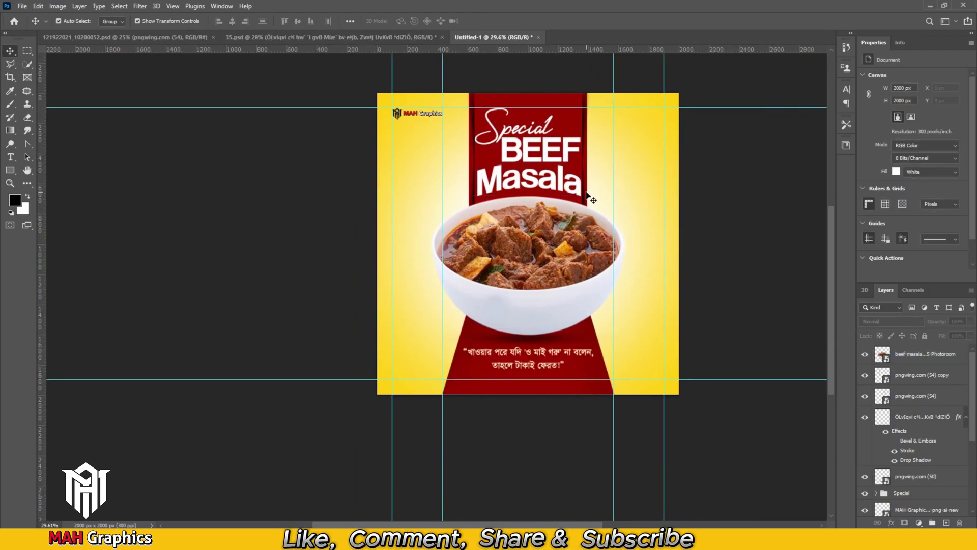
pyautogui.scroll(3, 569, 267)
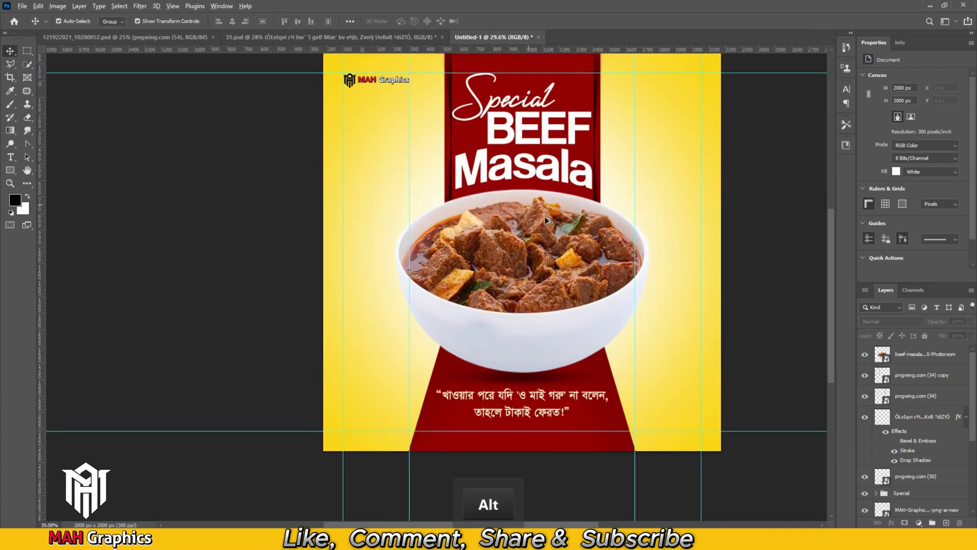
pyautogui.scroll(-2, 576, 274)
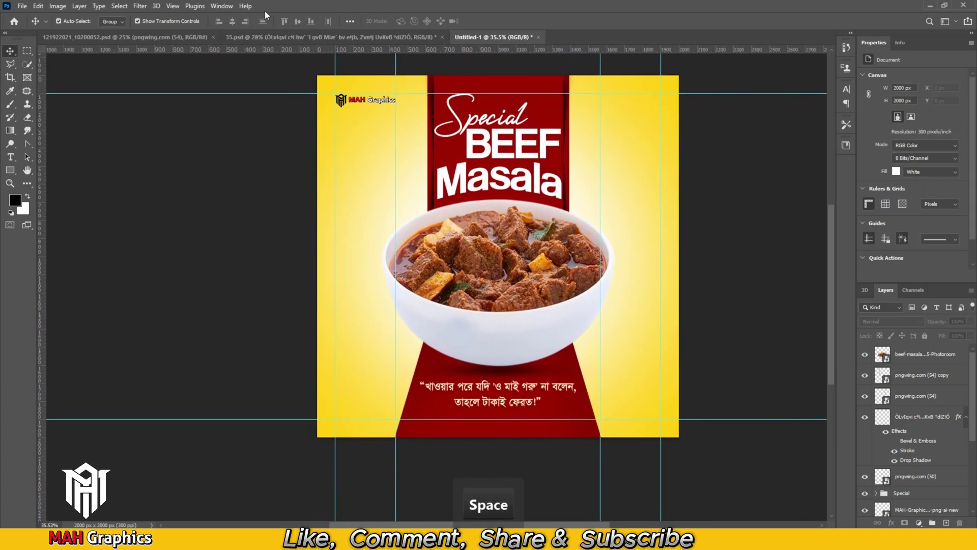
# Copy the social media icons group from 35.psd into Untitled-1, aligning it to the upper-right guides of the poster
pyautogui.click(339, 40)
pyautogui.moveTo(601, 244); pyautogui.dragTo(610, 158)
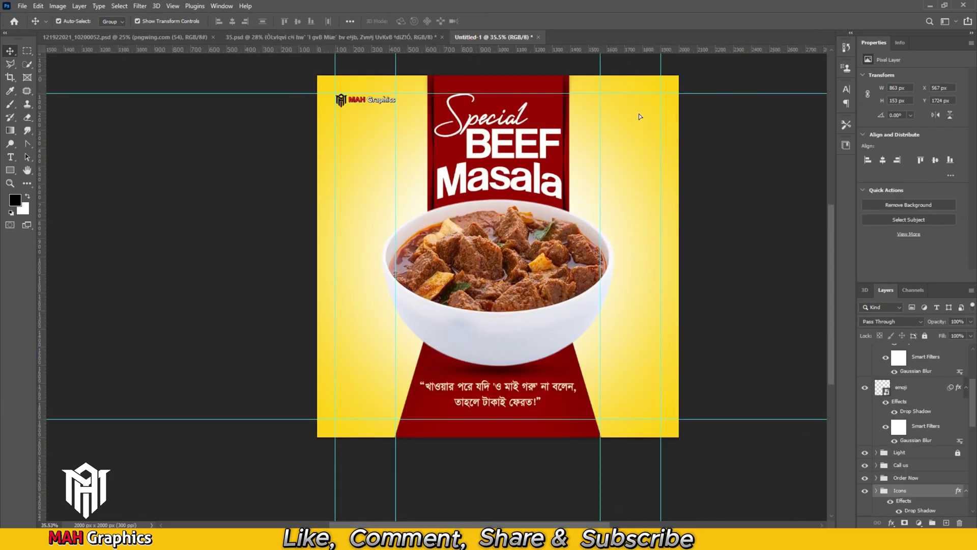
pyautogui.moveTo(640, 114)
pyautogui.mouseDown()
pyautogui.moveTo(627, 113)
pyautogui.moveTo(639, 112)
pyautogui.mouseUp()
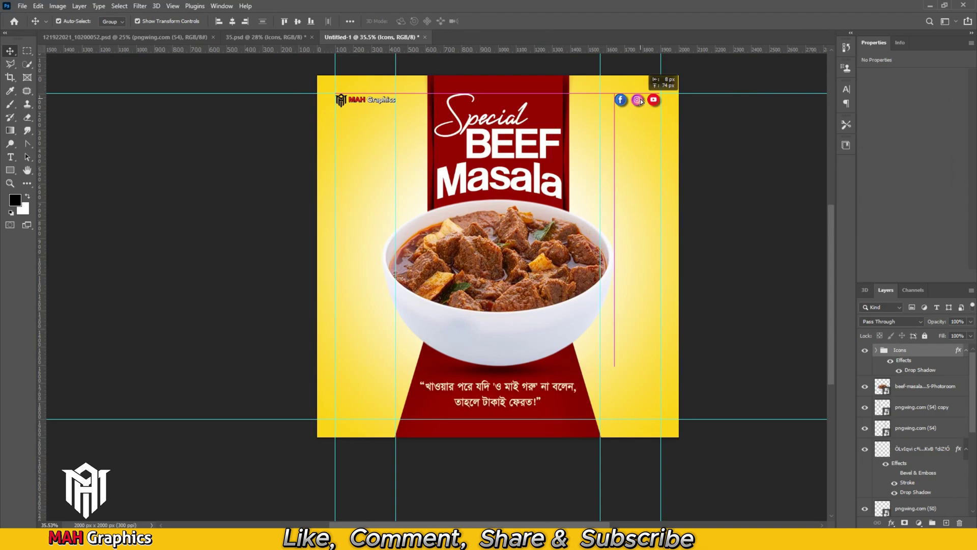
# Copy the ORDER NOW button group from 35.psd into Untitled-1, placing it at the poster's lower-left guides
pyautogui.click(223, 41)
pyautogui.moveTo(370, 455); pyautogui.dragTo(359, 43)
pyautogui.moveTo(365, 427)
pyautogui.mouseDown()
pyautogui.moveTo(360, 413)
pyautogui.moveTo(370, 414)
pyautogui.mouseUp()
# Copy the Call us contact group from 35.psd into Untitled-1 and align it to the poster's lower-right guides
pyautogui.click(273, 38)
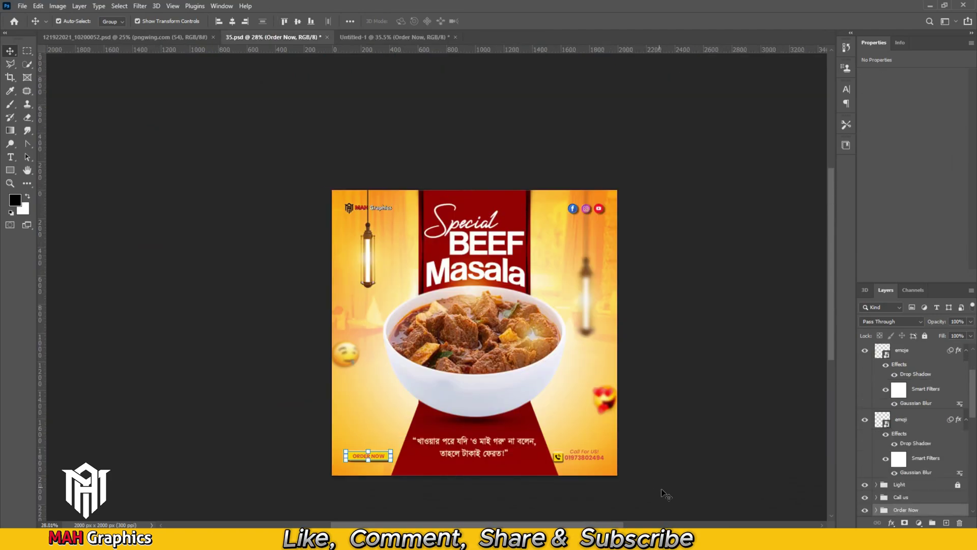
pyautogui.moveTo(591, 464); pyautogui.dragTo(640, 408)
pyautogui.hotkey('ctrl', 't')
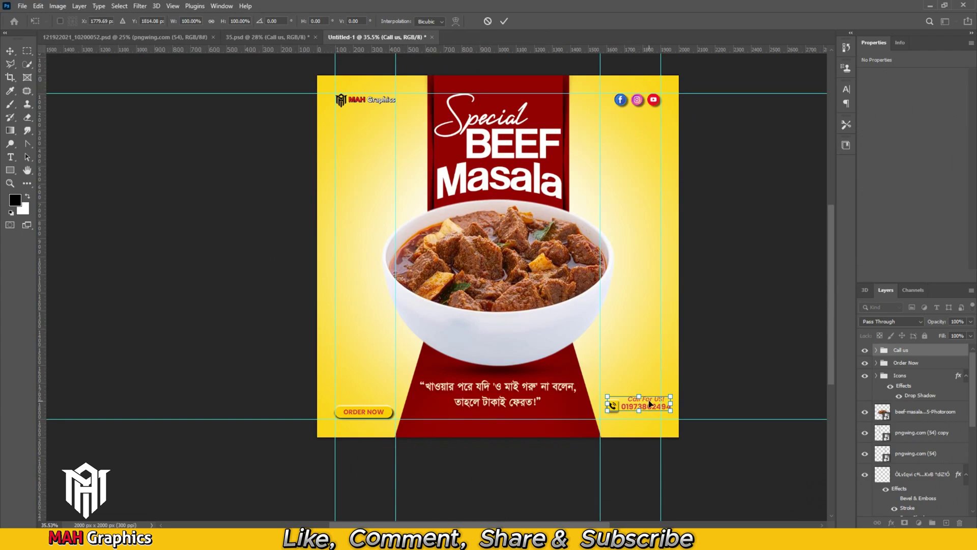
pyautogui.press('Return')
pyautogui.scroll(1, 751, 128)
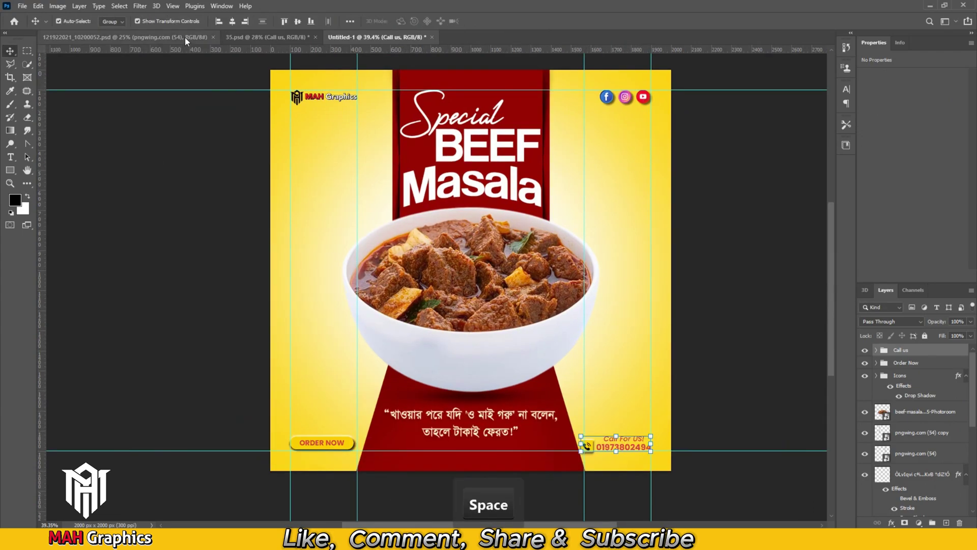
# Copy the winking emoji from 35.psd into Untitled-1, placing it at the poster's left edge beside the bowl at about Y 1189 px
pyautogui.click(184, 37)
pyautogui.click(246, 37)
pyautogui.click(349, 362)
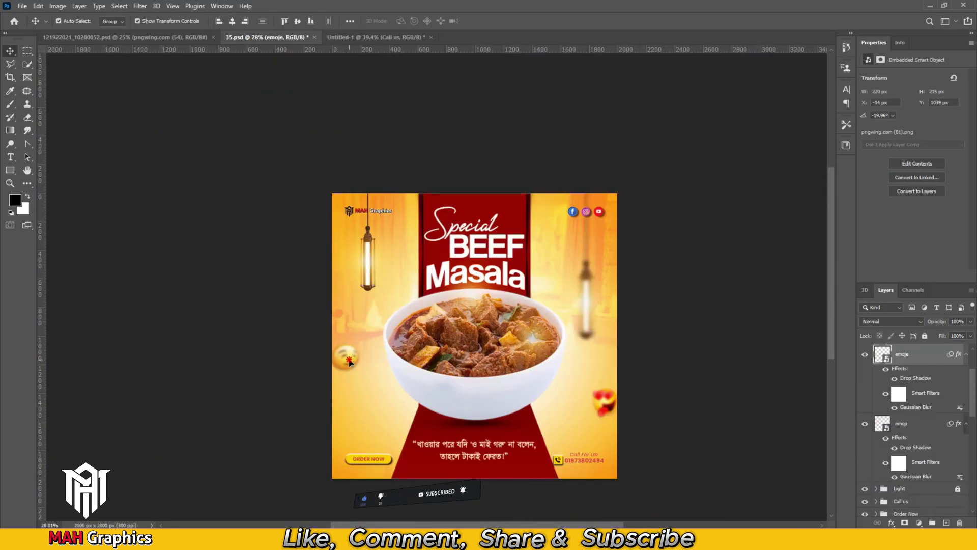
pyautogui.moveTo(349, 361); pyautogui.dragTo(302, 333)
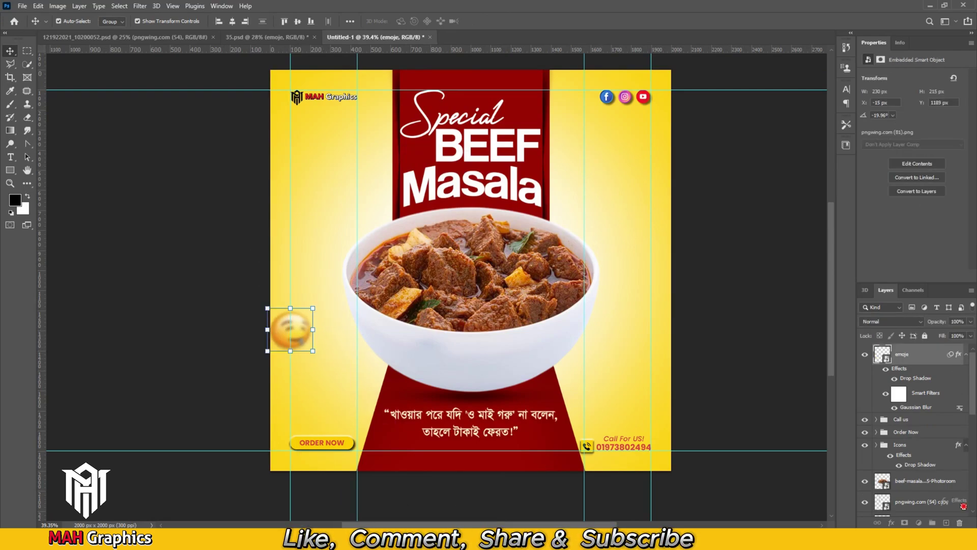
# Strip the winking emoji's drop shadow and smart filter, and reapply a Gaussian Blur with a 4.5 px radius
pyautogui.moveTo(899, 368); pyautogui.dragTo(960, 523)
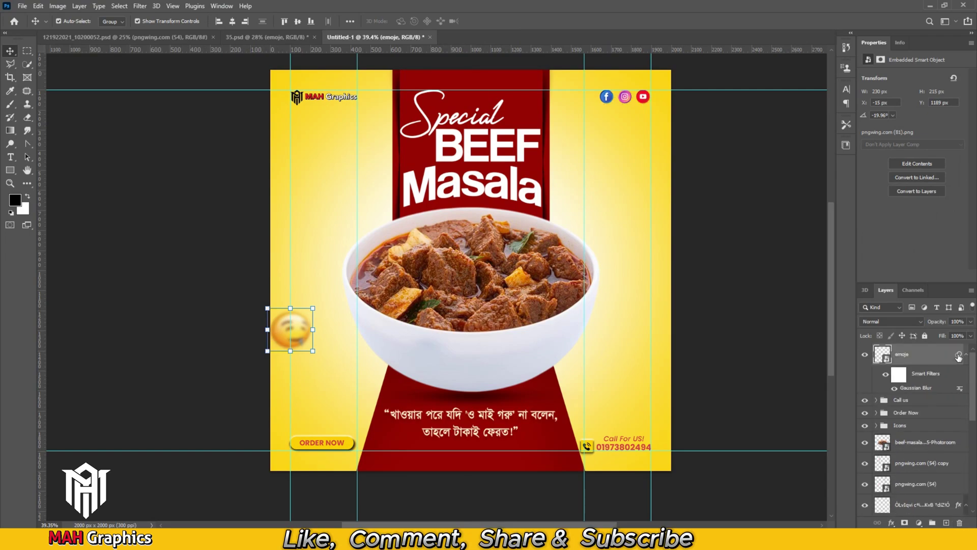
pyautogui.moveTo(960, 523); pyautogui.dragTo(960, 523)
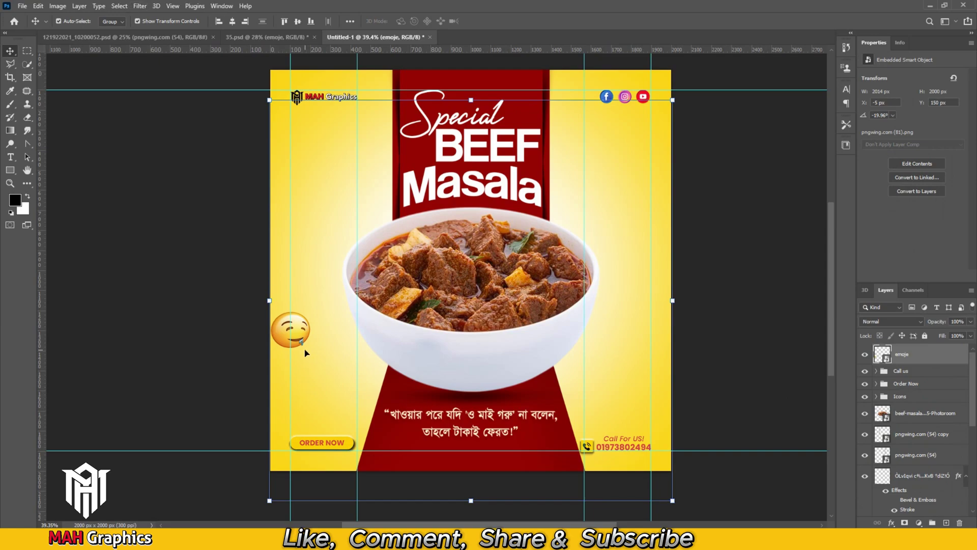
pyautogui.click(139, 7)
pyautogui.moveTo(156, 134)
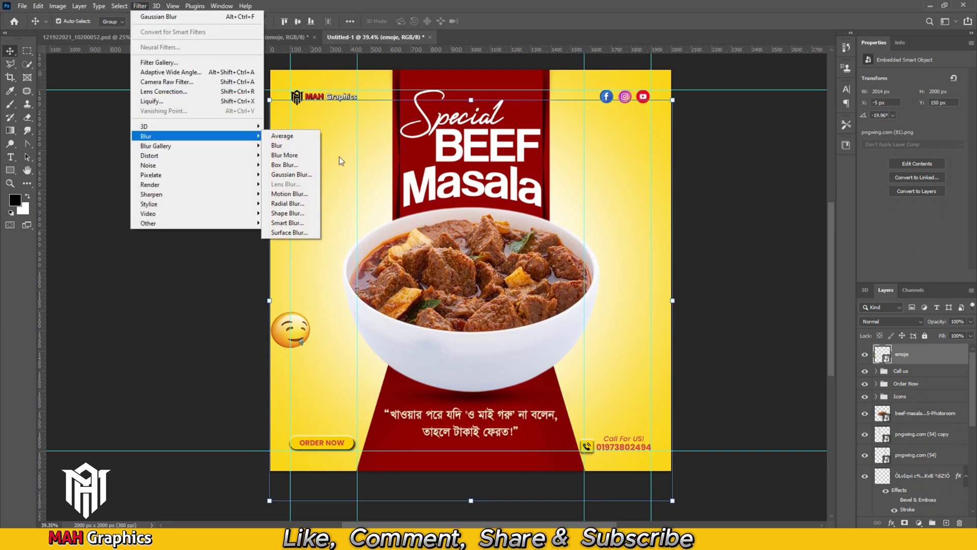
pyautogui.click(298, 175)
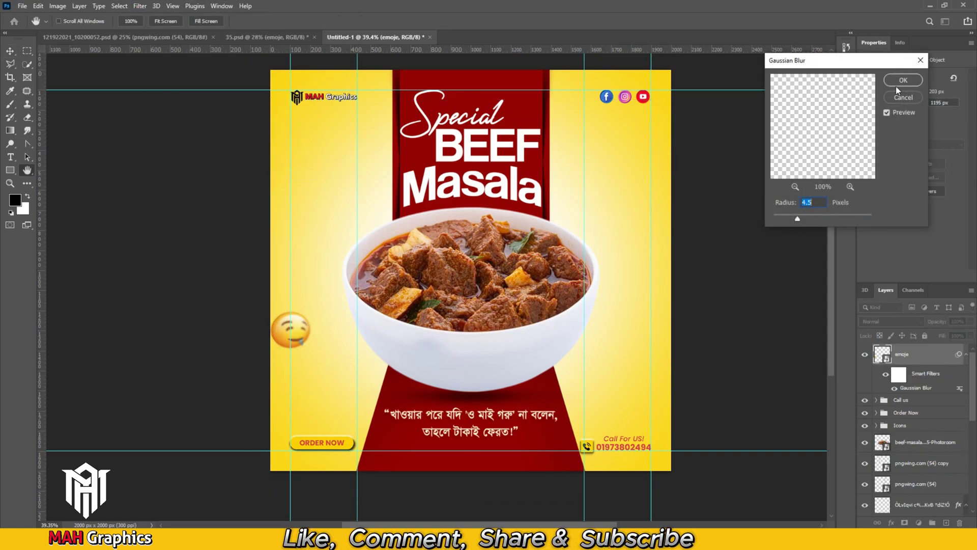
pyautogui.click(902, 81)
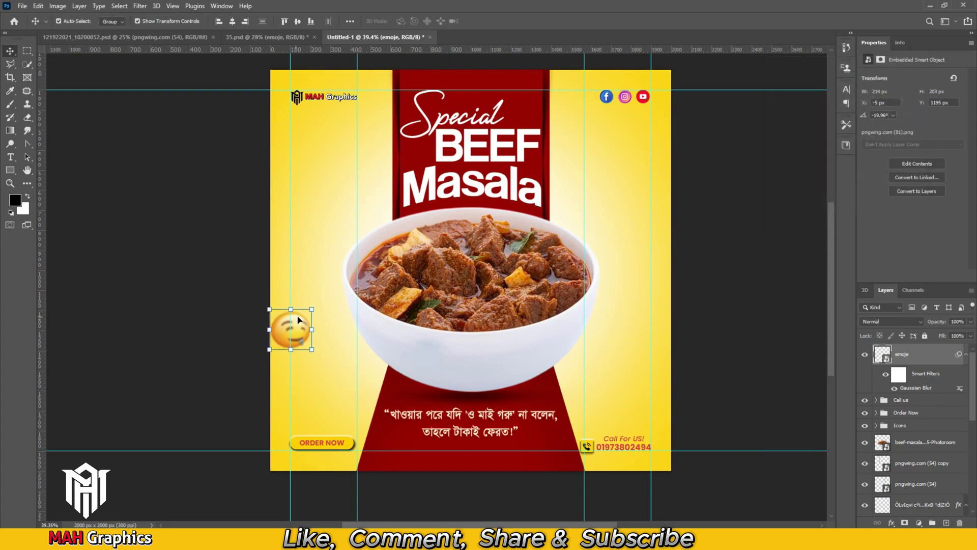
# Add a black Drop Shadow to the winking emoji with 17% opacity, 81° angle, 13 px distance, 1% spread and 9 px size
pyautogui.doubleClick(933, 358)
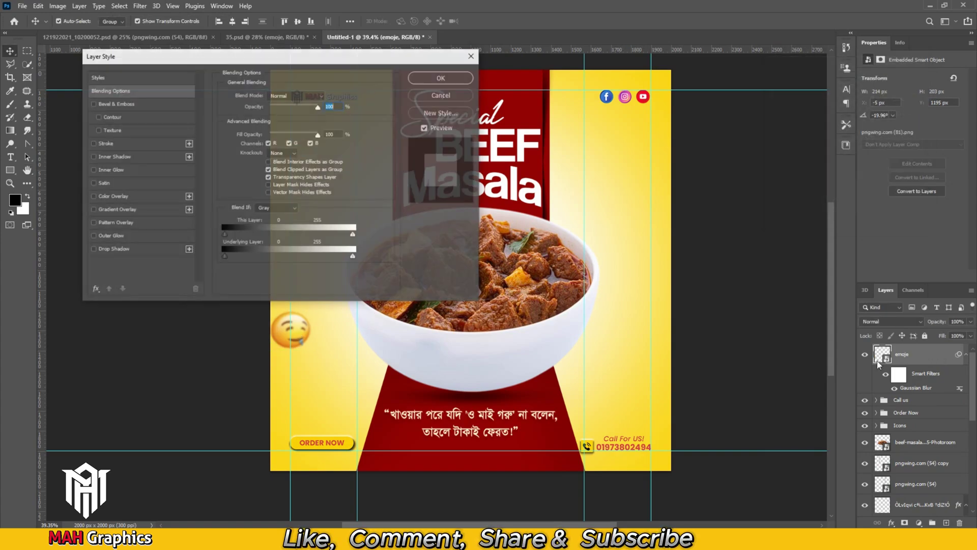
pyautogui.click(106, 248)
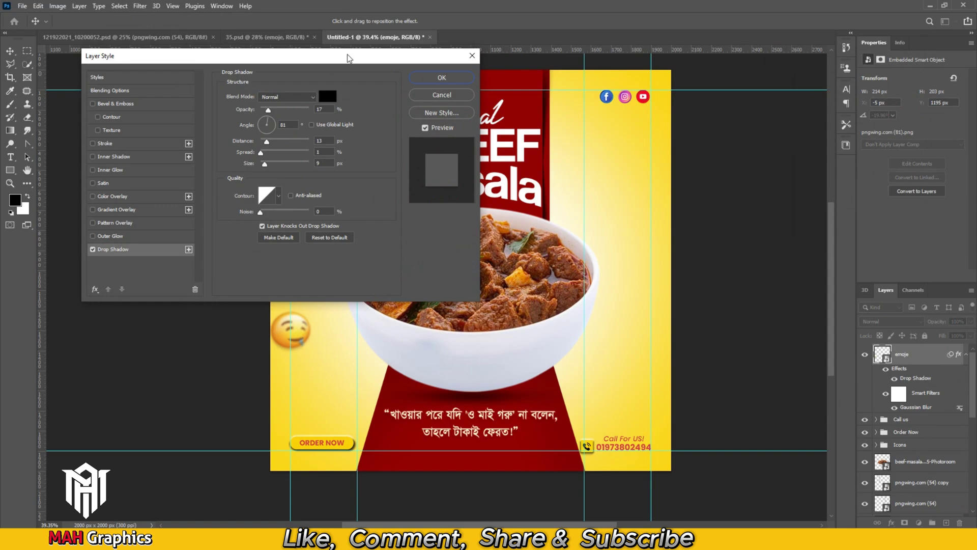
pyautogui.click(452, 78)
# Copy the heart emoji from 35.psd into Untitled-1, placing it near the poster's right edge at about X 1791, Y 1349 px
pyautogui.moveTo(728, 262); pyautogui.dragTo(361, 37)
pyautogui.moveTo(637, 374); pyautogui.dragTo(648, 366)
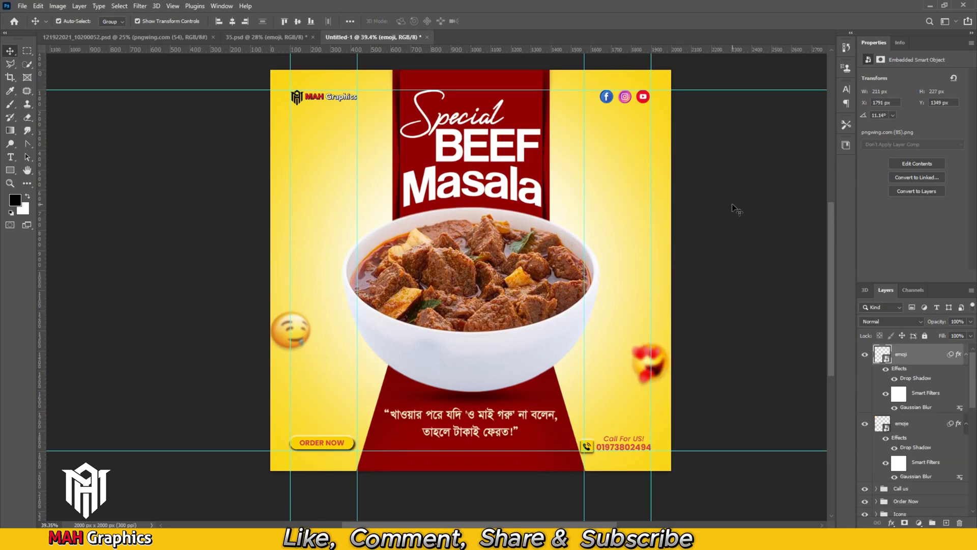
# Copy the Light group from 121922021_10200052.psd into Untitled-1 and enlarge it so the lamps hang from the poster's top edge
pyautogui.click(148, 39)
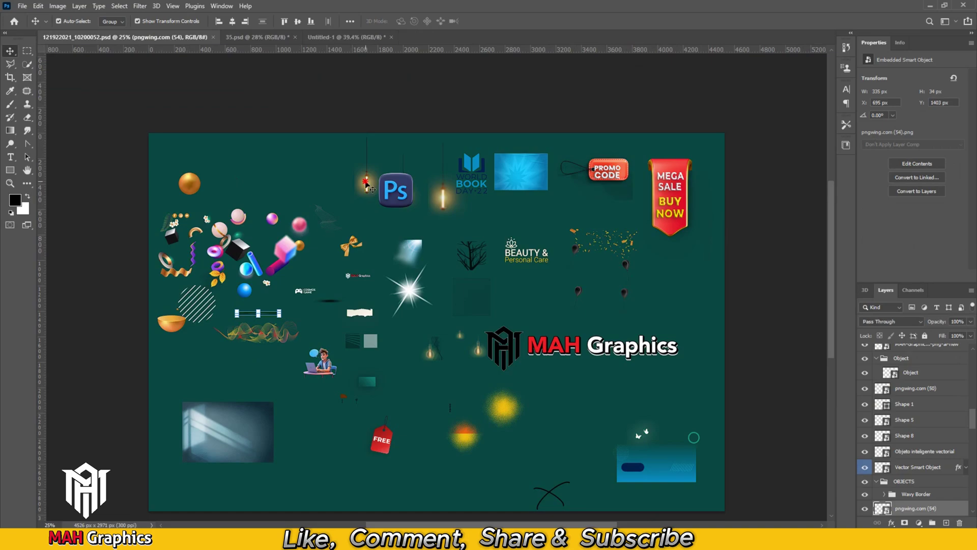
pyautogui.moveTo(369, 187); pyautogui.dragTo(477, 215)
pyautogui.hotkey('ctrl', 't')
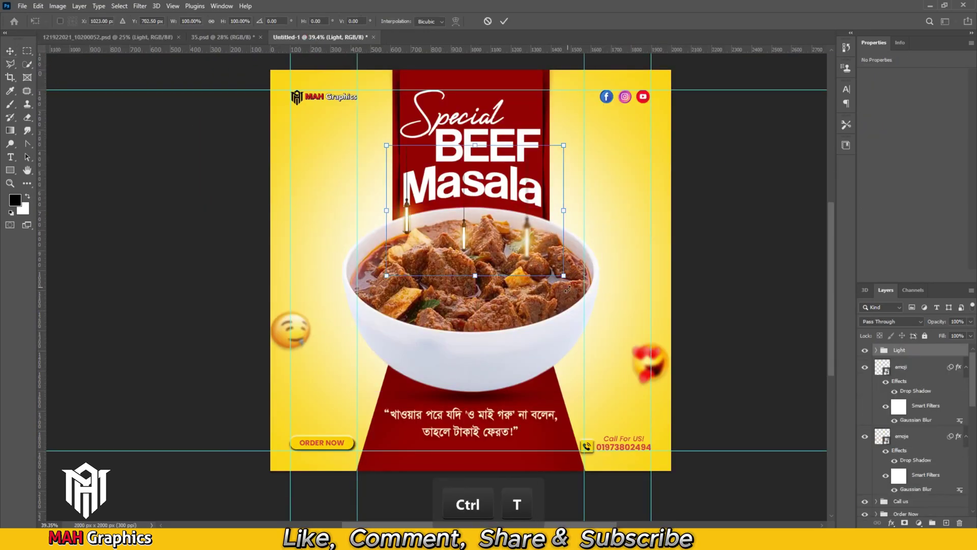
pyautogui.moveTo(564, 275); pyautogui.dragTo(701, 376)
pyautogui.moveTo(606, 245); pyautogui.dragTo(627, 201)
pyautogui.click(505, 22)
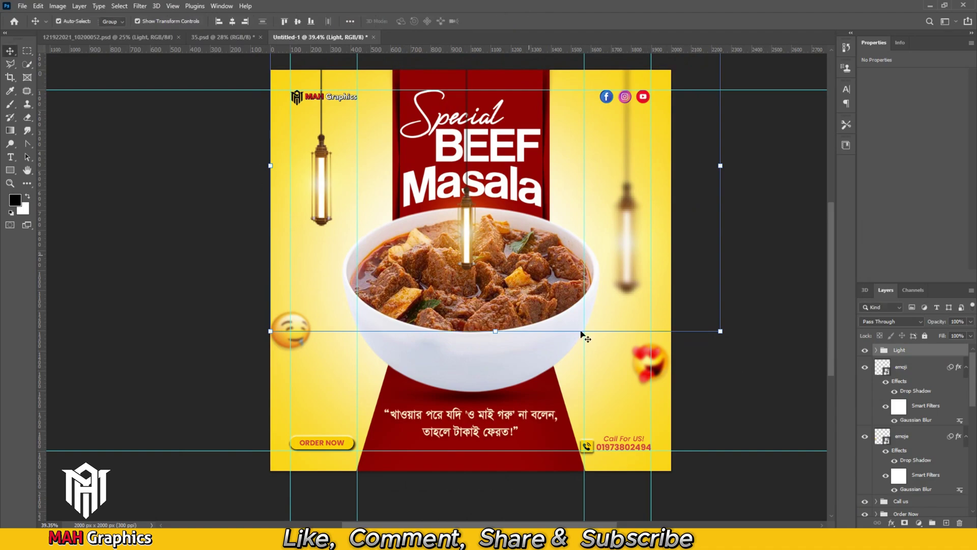
# Delete the Light copy layer, the middle lamp hanging over the bowl, from the Light group
pyautogui.click(877, 351)
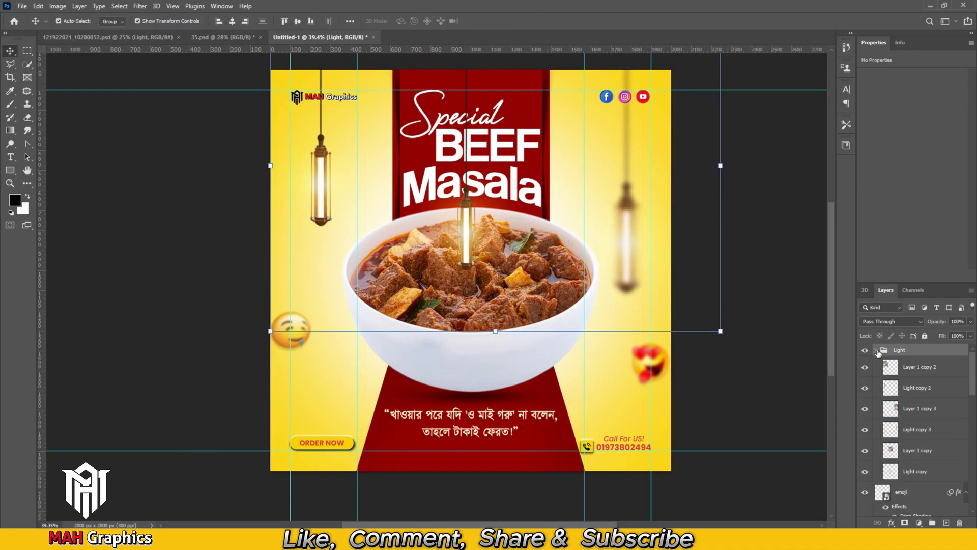
pyautogui.click(923, 476)
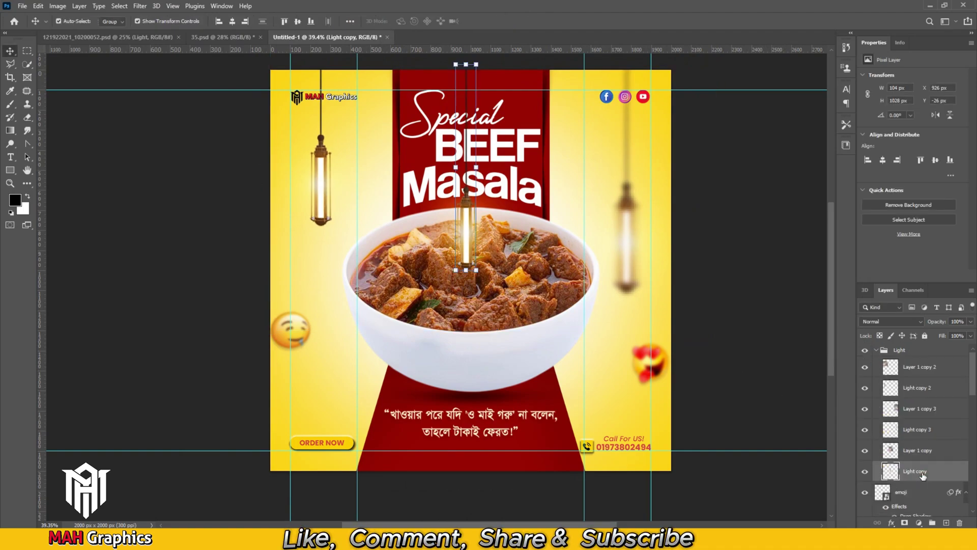
pyautogui.press('Delete')
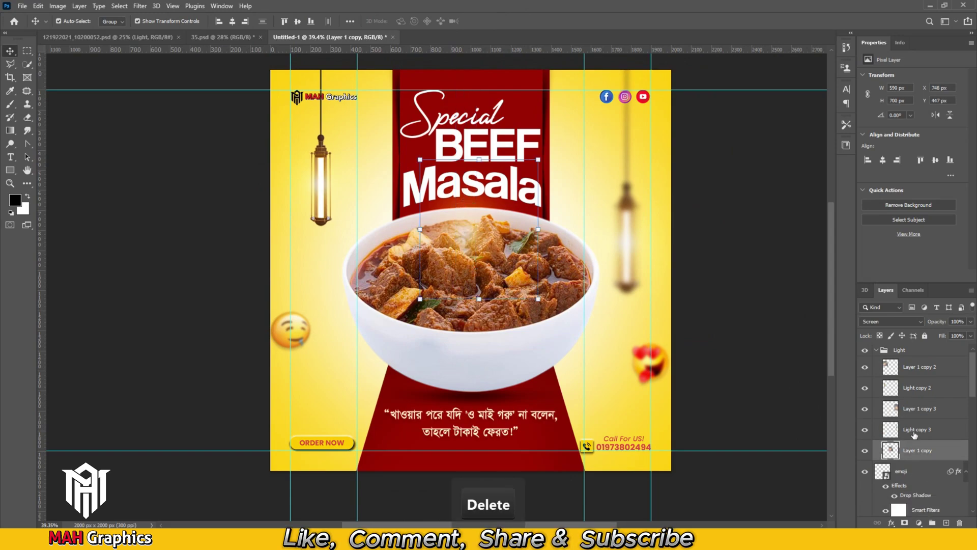
# Duplicate the right lamp's glow layer, move the copy below the original and place it over the bowl's right side at about X 1101, Y 539 px
pyautogui.click(923, 412)
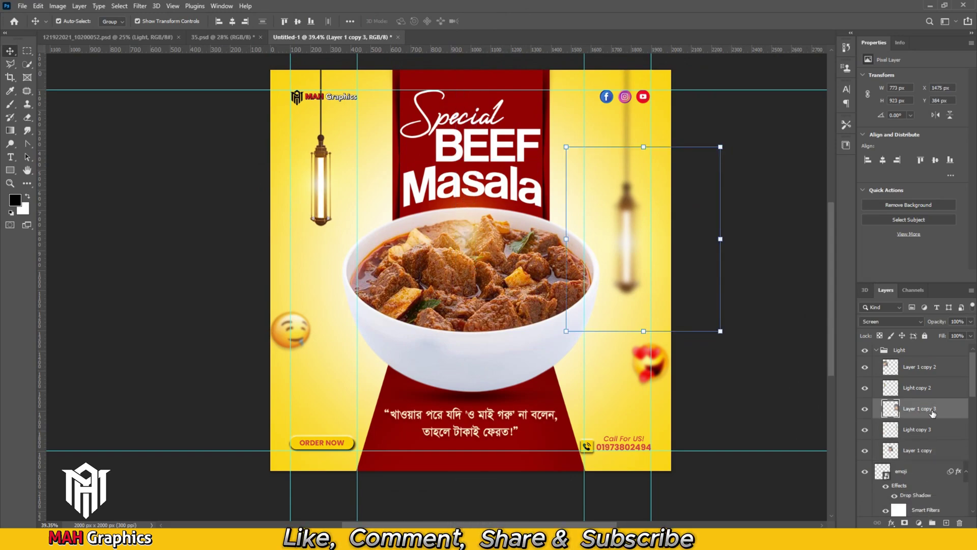
pyautogui.hotkey('ctrl', 'j')
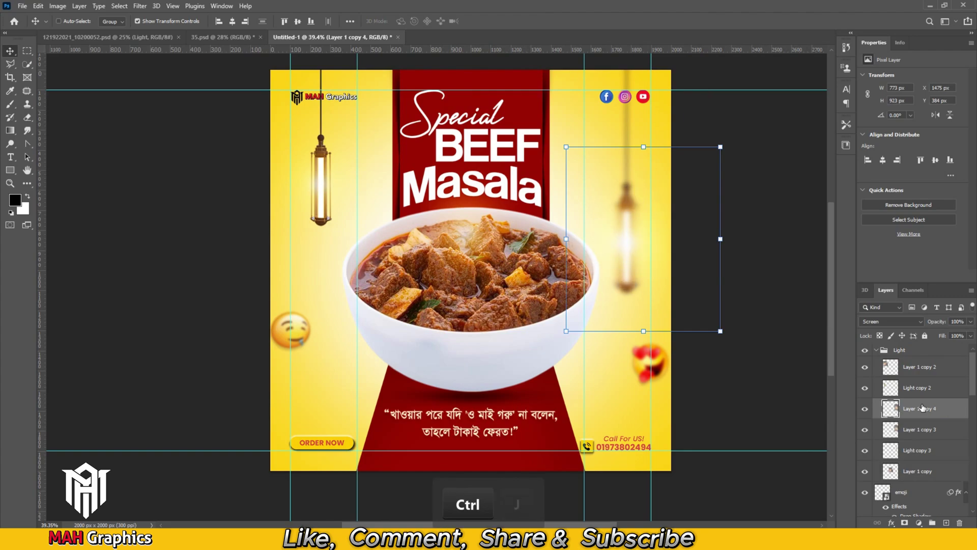
pyautogui.moveTo(920, 414); pyautogui.dragTo(920, 434)
pyautogui.hotkey('ctrl', 't')
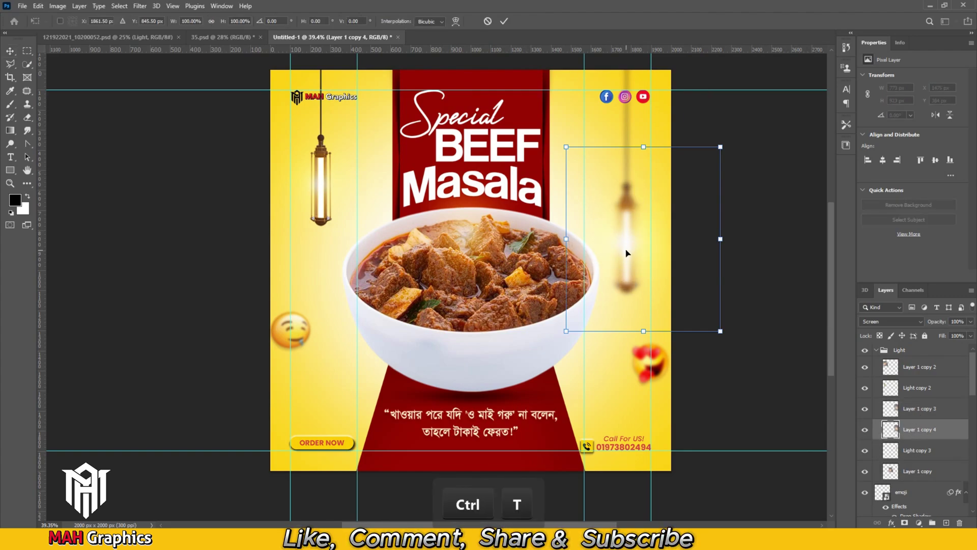
pyautogui.moveTo(626, 253); pyautogui.dragTo(554, 282)
pyautogui.click(504, 21)
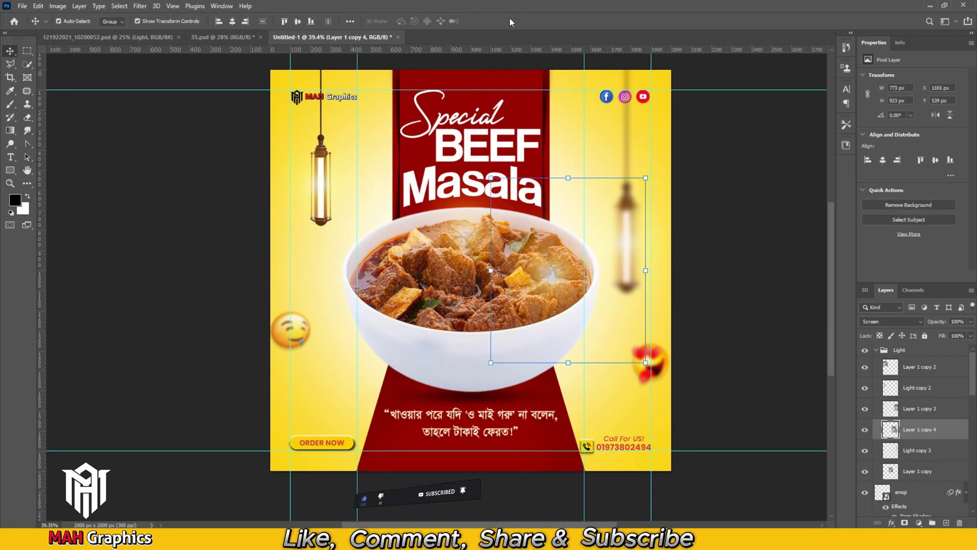
pyautogui.click(775, 266)
# Place the restaurant interior photo as an embedded image, scale it to about 3224 x 2148 px and shift it to about X -389 px
pyautogui.scroll(-2, 501, 237)
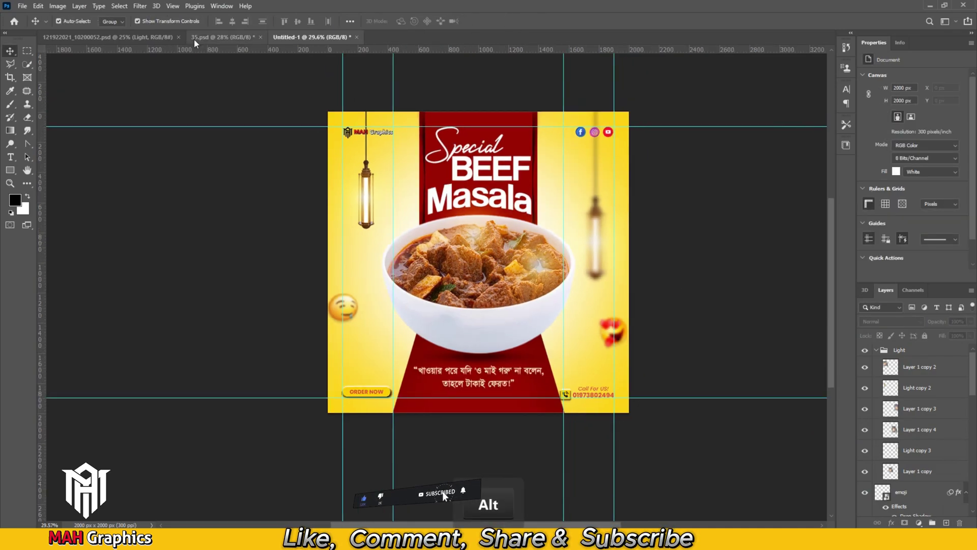
pyautogui.click(22, 5)
pyautogui.click(51, 220)
pyautogui.doubleClick(177, 171)
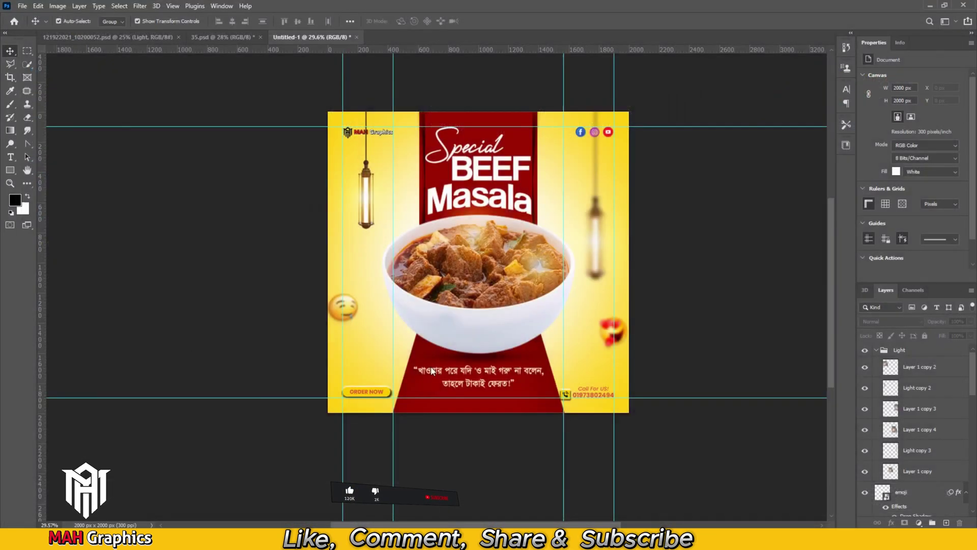
pyautogui.scroll(-2, 487, 325)
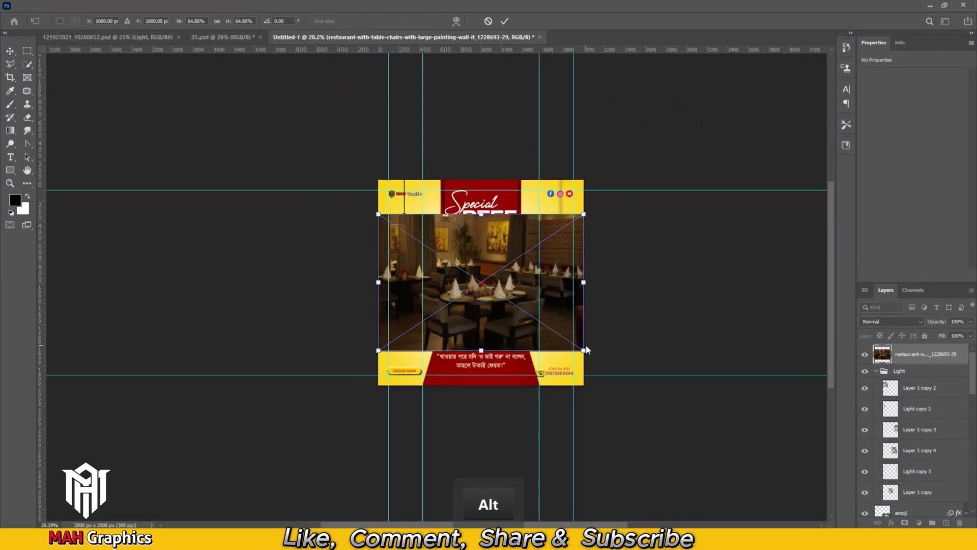
pyautogui.moveTo(604, 365); pyautogui.dragTo(640, 407)
pyautogui.click(505, 21)
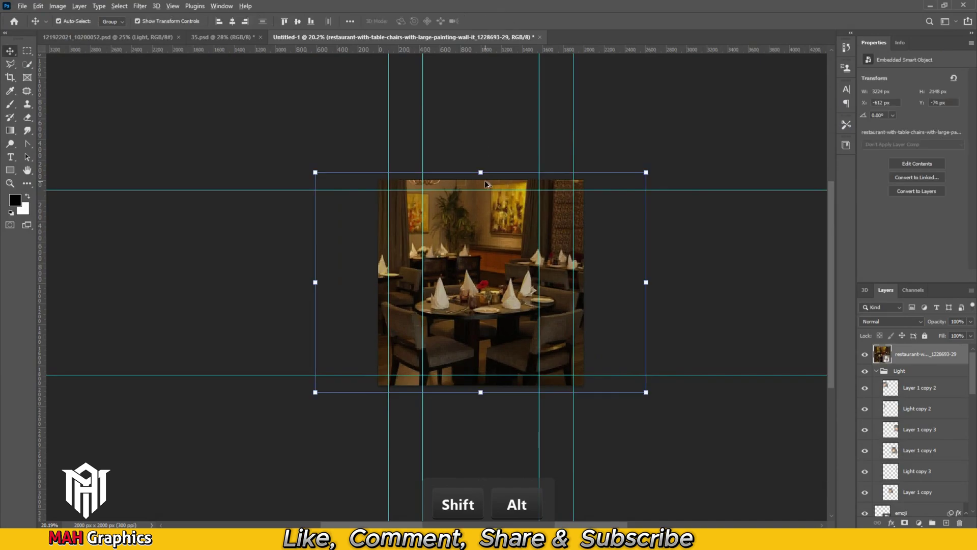
pyautogui.scroll(3, 482, 255)
pyautogui.moveTo(530, 338); pyautogui.dragTo(574, 339)
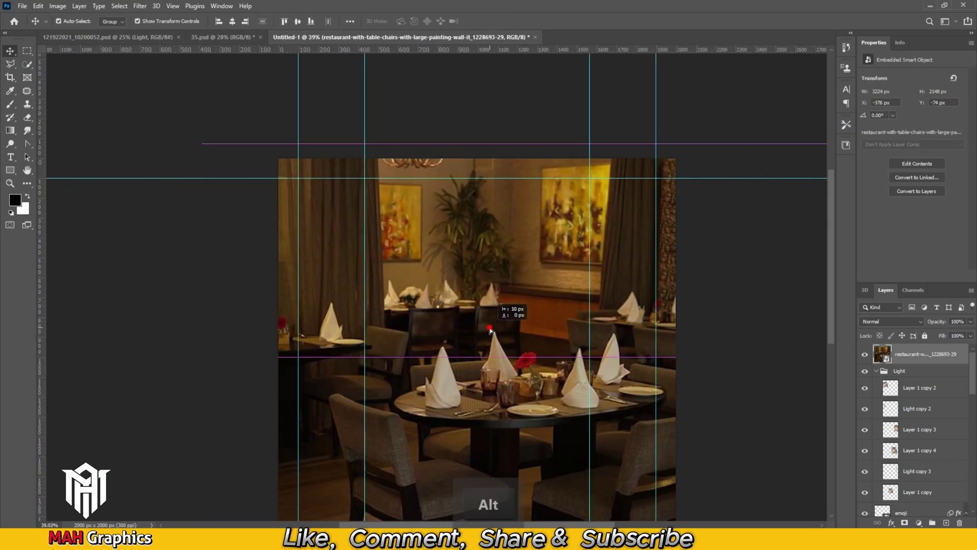
pyautogui.scroll(-3, 469, 284)
pyautogui.moveTo(639, 310); pyautogui.dragTo(639, 268)
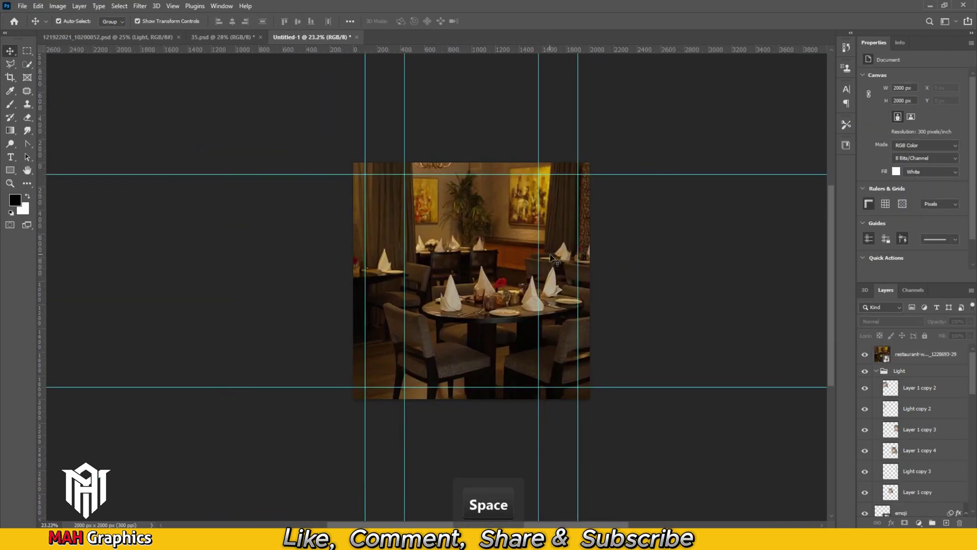
# Send the restaurant photo to the back of the layer stack and raise it to just above Layer 1
pyautogui.hotkey('ctrl', 'shift', '[')
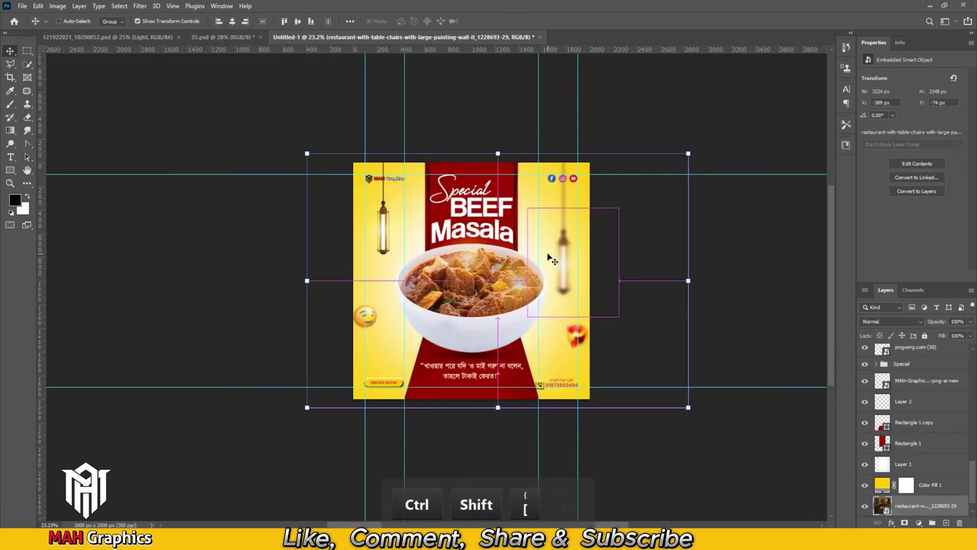
pyautogui.hotkey('ctrl', ']')
pyautogui.hotkey('ctrl', ']')
pyautogui.hotkey('ctrl', ']')
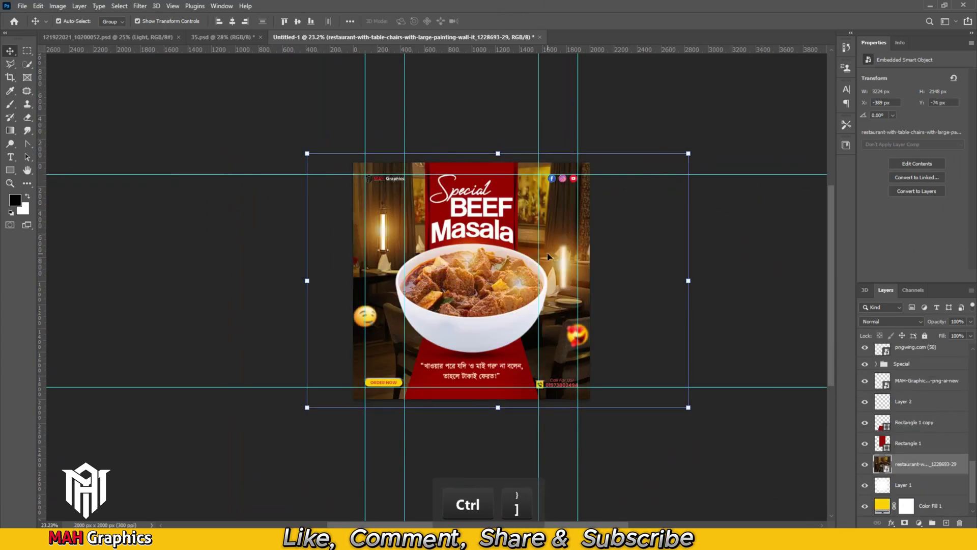
# Nudge the restaurant photo left to X -469 px
pyautogui.press('Left')
pyautogui.press('Left')
pyautogui.press('Left')
pyautogui.press('Left')
pyautogui.press('Left')
pyautogui.press('Left')
pyautogui.press('Left')
pyautogui.press('Left')
pyautogui.press('Left')
pyautogui.press('Left')
pyautogui.press('Left')
pyautogui.press('Left')
pyautogui.press('Left')
pyautogui.press('Left')
pyautogui.press('Left')
pyautogui.press('Left')
pyautogui.press('Left')
pyautogui.press('Left')
pyautogui.press('Left')
pyautogui.press('Left')
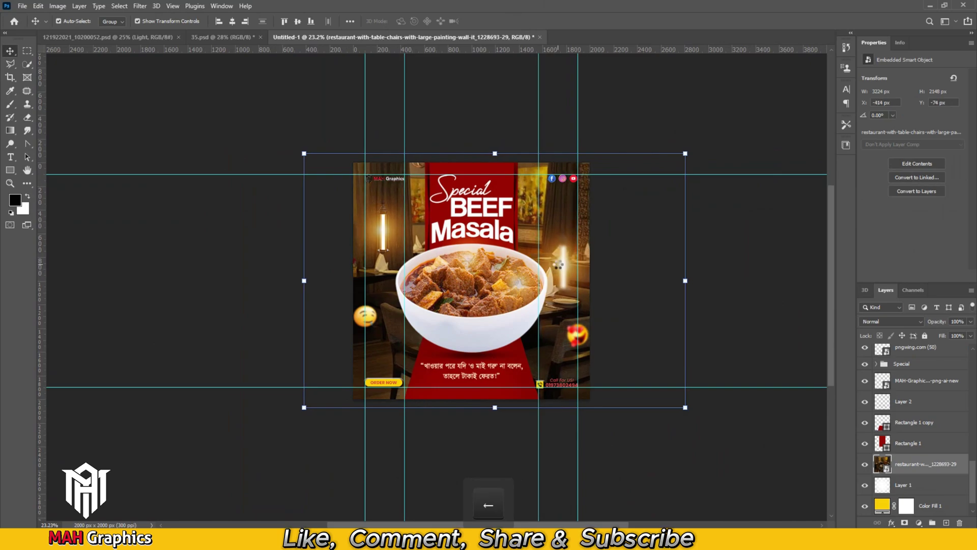
pyautogui.press('Left')
pyautogui.press('Left')
pyautogui.press('Left')
pyautogui.press('Left')
pyautogui.press('Left')
pyautogui.press('Left')
pyautogui.press('Left')
pyautogui.press('Left')
pyautogui.press('Left')
pyautogui.press('Left')
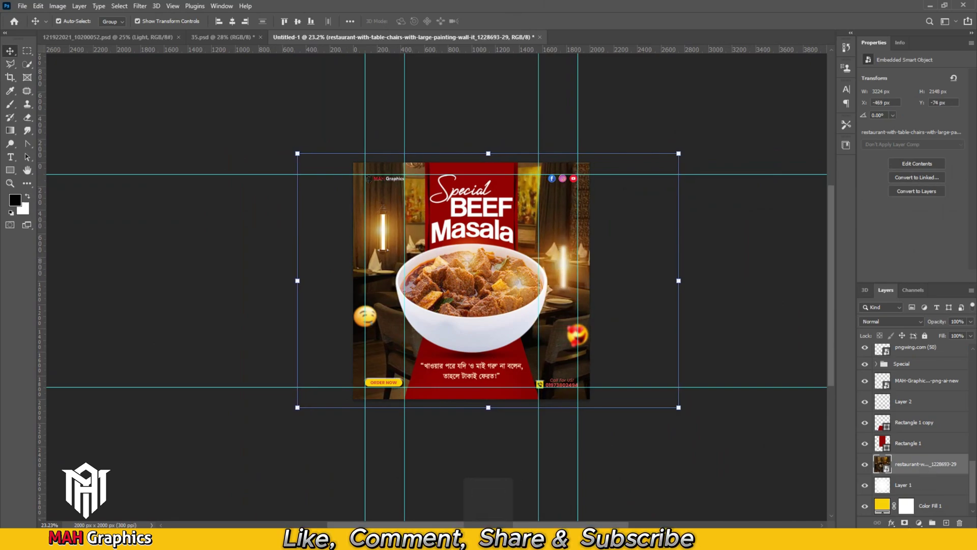
# Add a layer mask to the restaurant photo and blend it as Vivid Light at 28% opacity
pyautogui.click(905, 523)
pyautogui.click(882, 466)
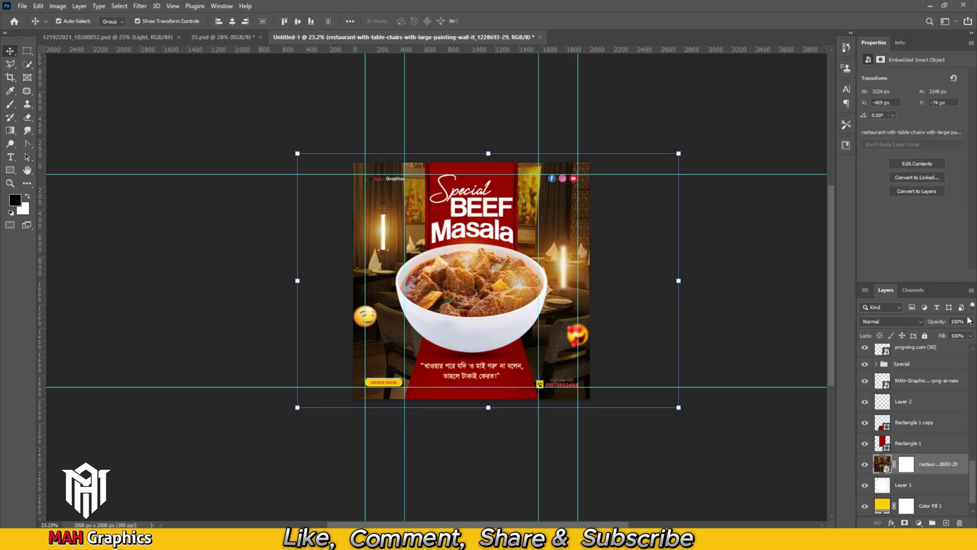
pyautogui.write('28')
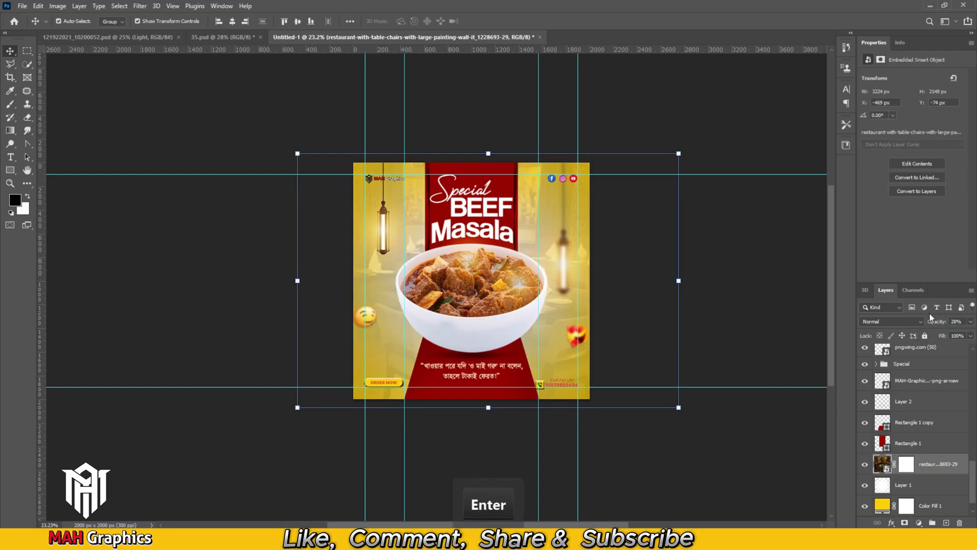
pyautogui.click(904, 322)
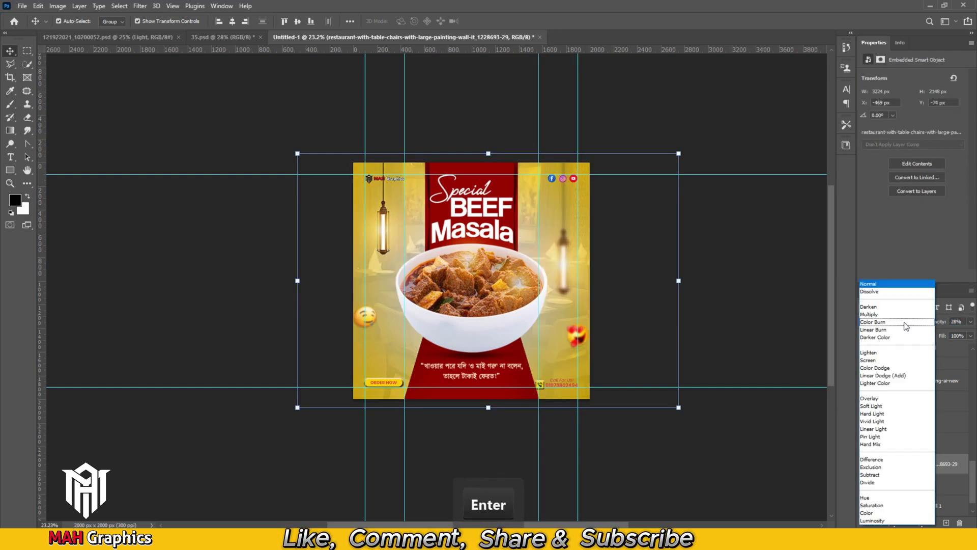
pyautogui.click(886, 422)
pyautogui.click(724, 294)
pyautogui.scroll(2, 391, 289)
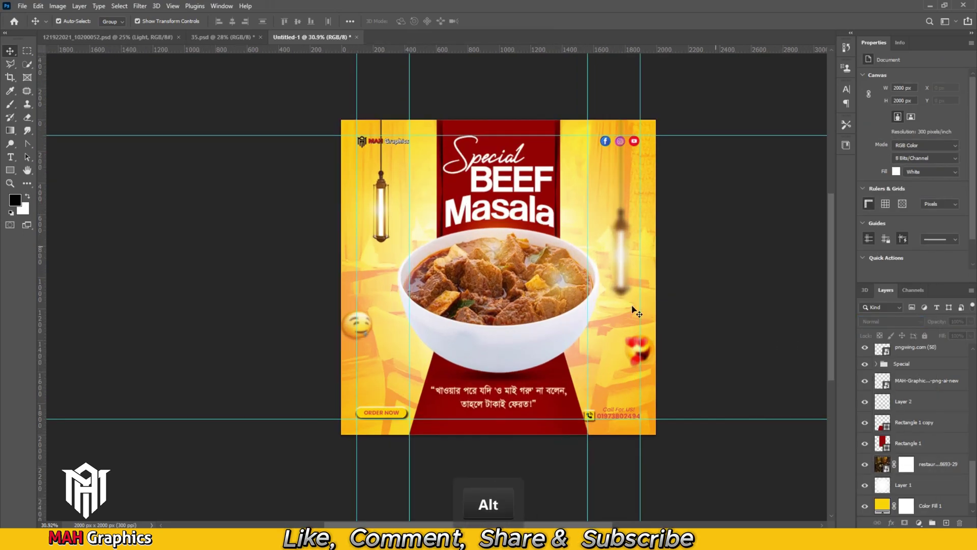
# Reposition the restaurant photo up and to the right, to about X -280, Y -148 px
pyautogui.click(627, 377)
pyautogui.press('Up')
pyautogui.press('Up')
pyautogui.press('Up')
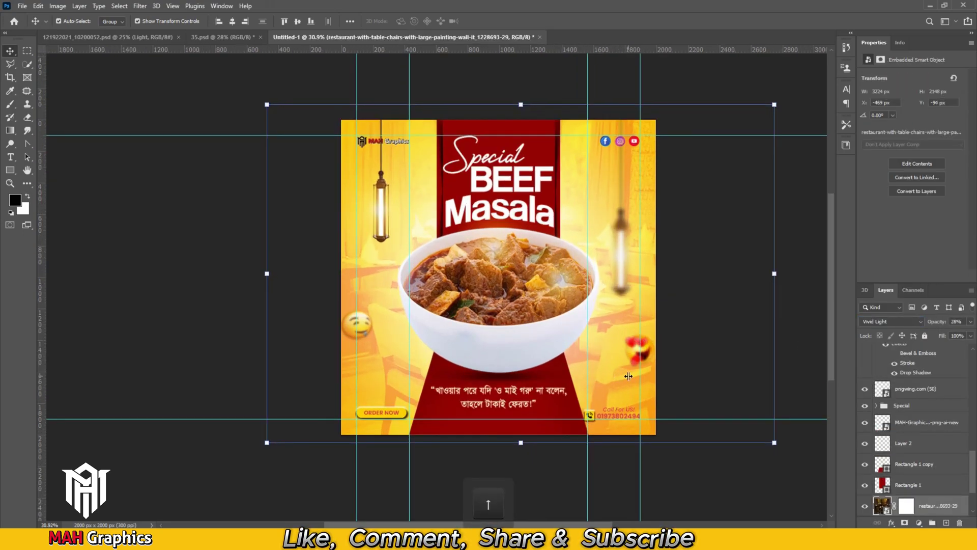
pyautogui.moveTo(619, 365); pyautogui.dragTo(639, 341)
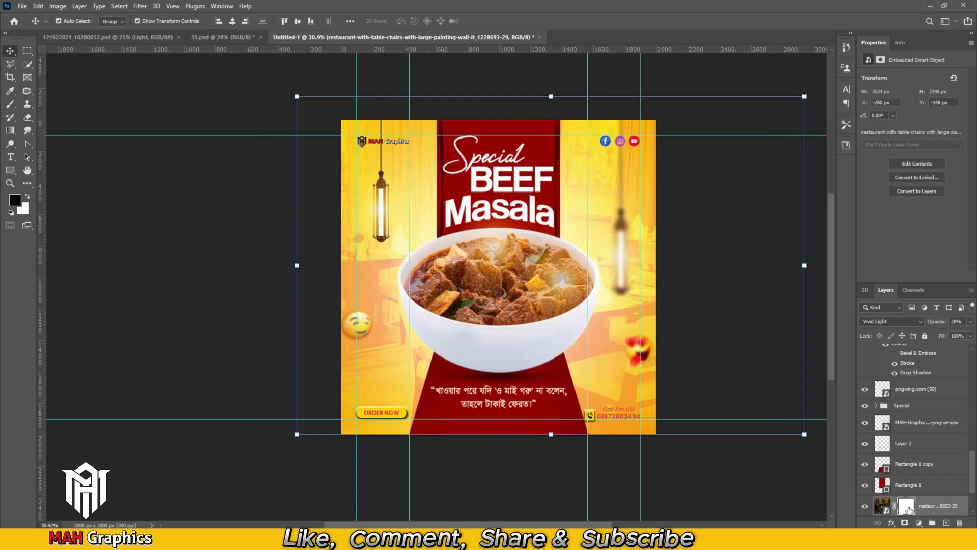
# Paint black on the restaurant photo's mask with a soft 1400 px brush at 92% opacity, hiding the photo's lower part
pyautogui.click(909, 508)
pyautogui.click(12, 107)
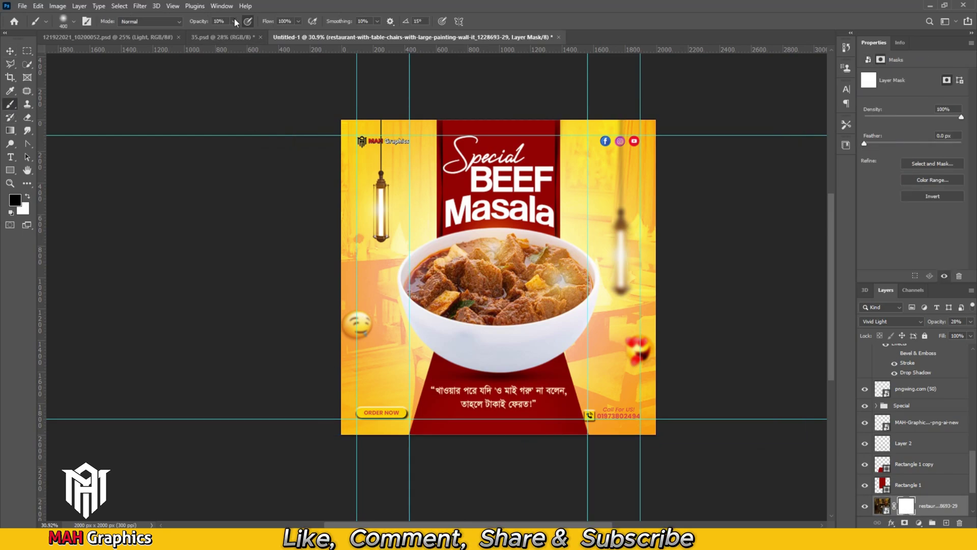
pyautogui.moveTo(232, 34); pyautogui.dragTo(276, 32)
pyautogui.press(']')
pyautogui.press(']')
pyautogui.press(']')
pyautogui.press(']')
pyautogui.press(']')
pyautogui.press(']')
pyautogui.press(']')
pyautogui.press(']')
pyautogui.press(']')
pyautogui.press(']')
pyautogui.press(']')
pyautogui.press(']')
pyautogui.press(']')
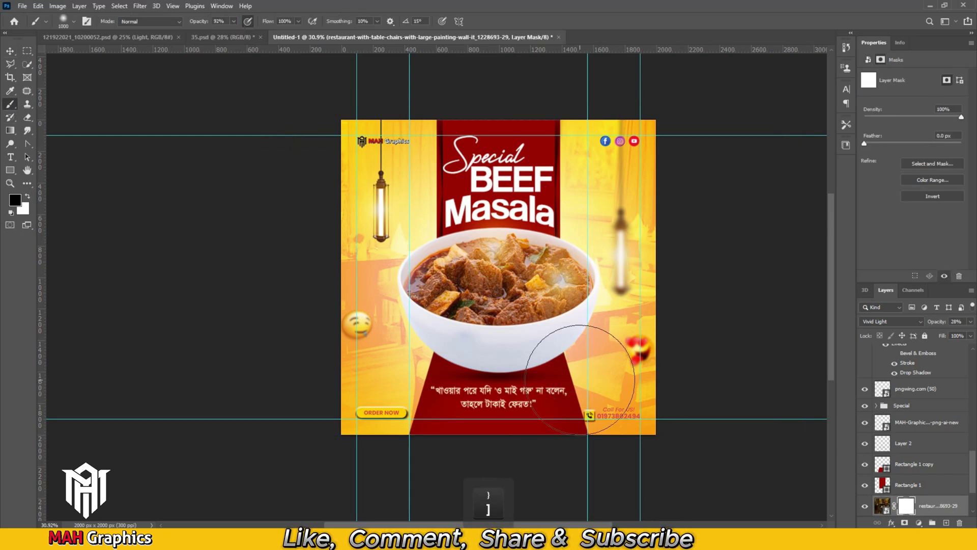
pyautogui.press('[')
pyautogui.press('[')
pyautogui.press('[')
pyautogui.click(387, 356)
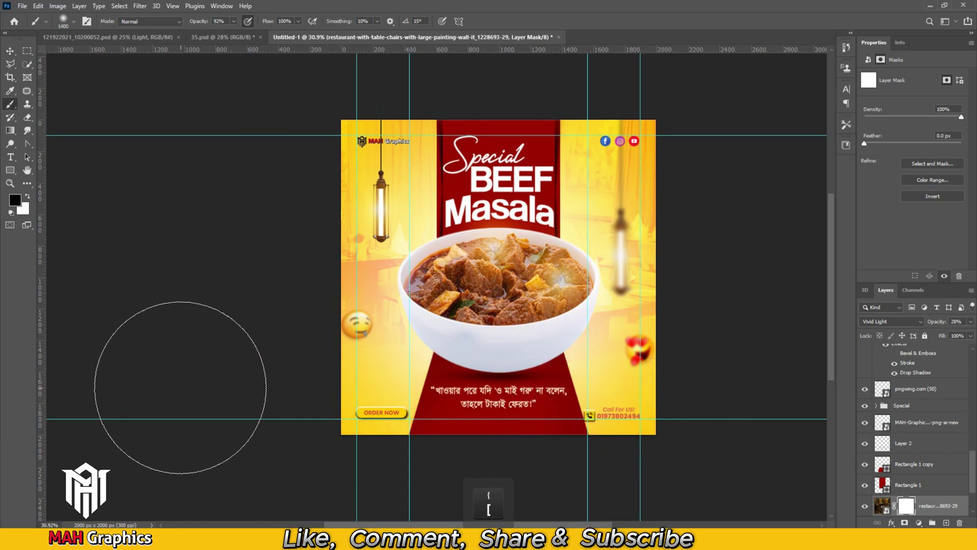
pyautogui.click(381, 370)
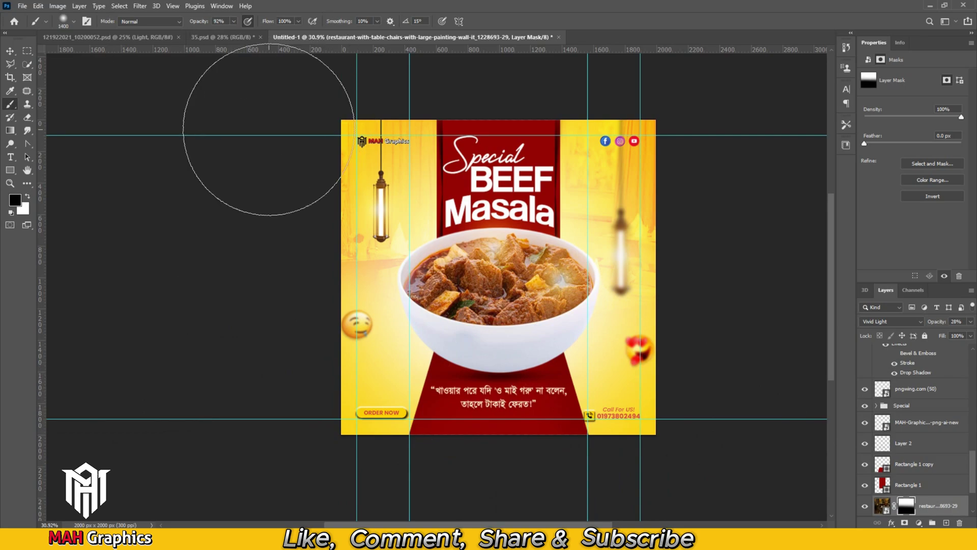
pyautogui.press('v')
pyautogui.moveTo(672, 305); pyautogui.dragTo(681, 290)
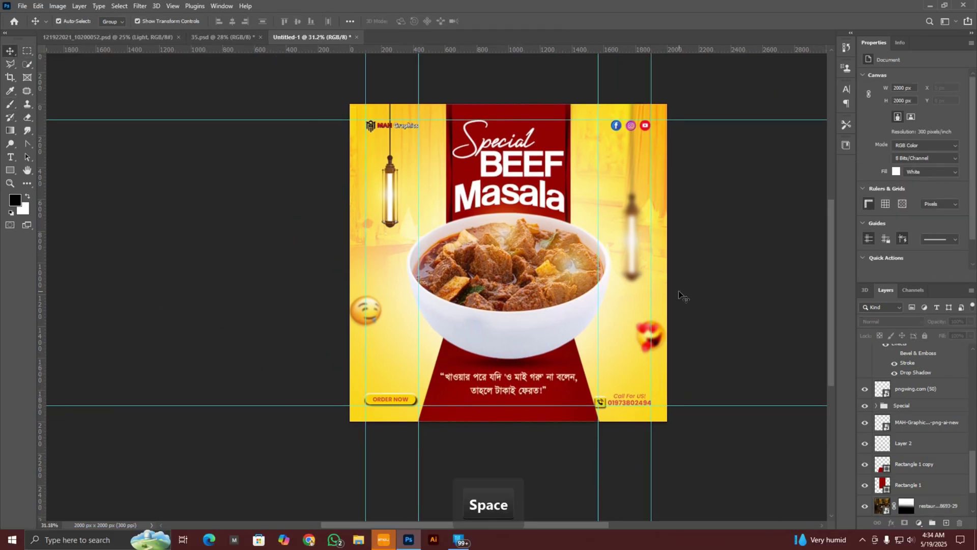